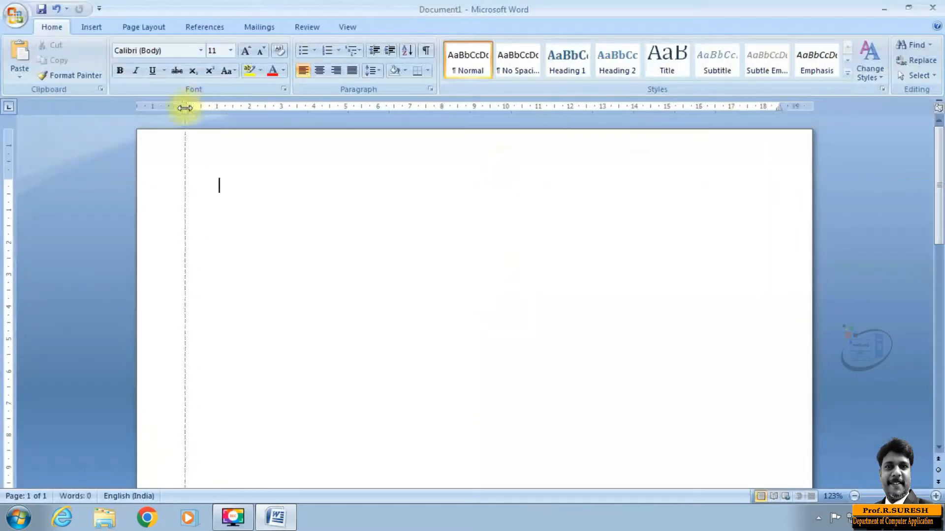
- Begin the first paragraph with the Hindu College's full name, its start in 1969 at Pattabiram, "asemi-urban area of Chennai", and "to commemorate the"
scroll(7, 474, "down", 5)
scroll(12, 431, "up", 5)
left_click(347, 26)
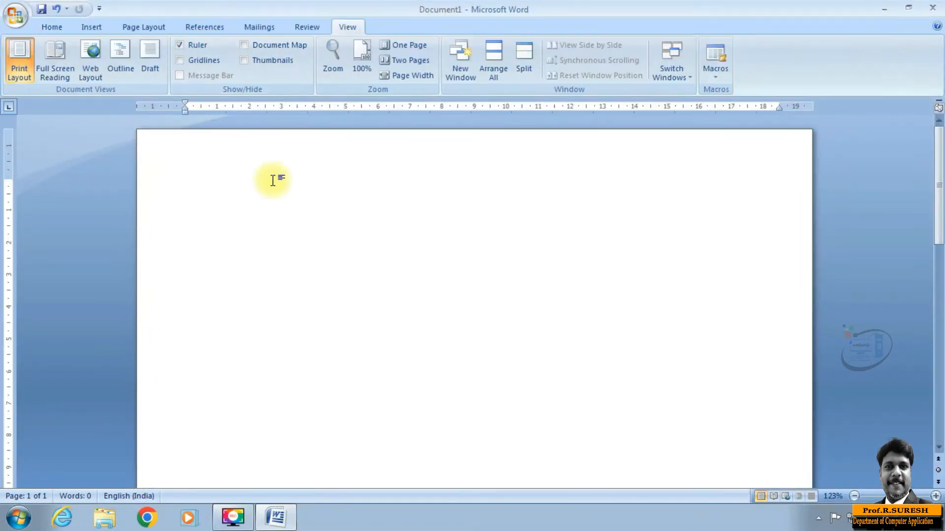
type("The Dharmamurthi  Rao B")
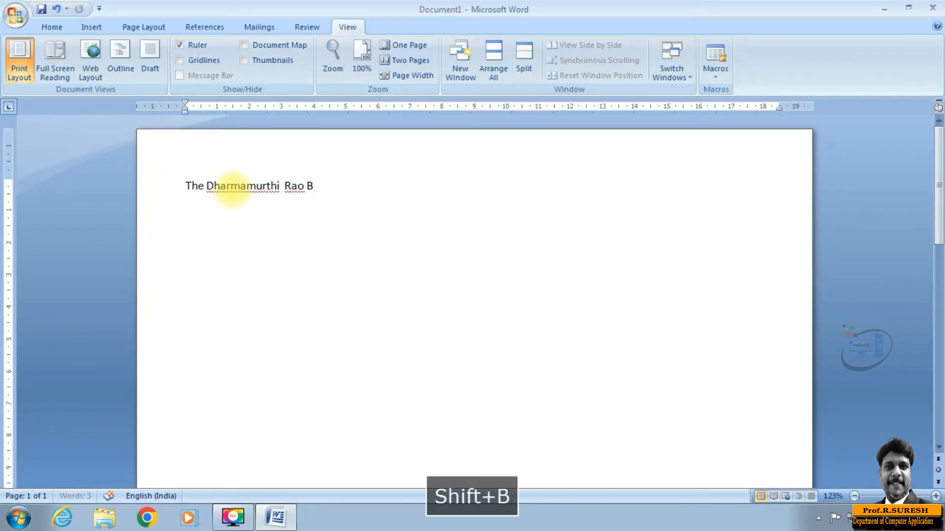
type("ahadur Calavala Cunnan Chetty's Hindu  College was started ")
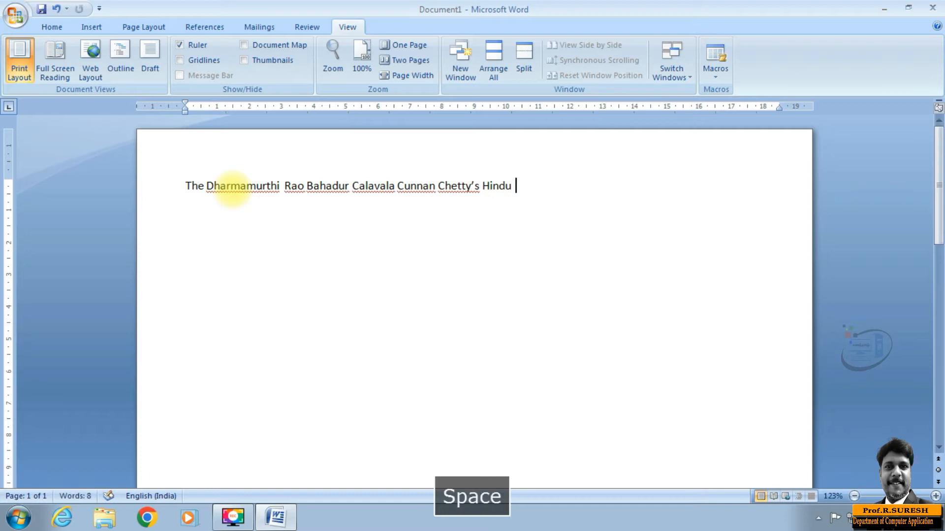
type("in the year 19")
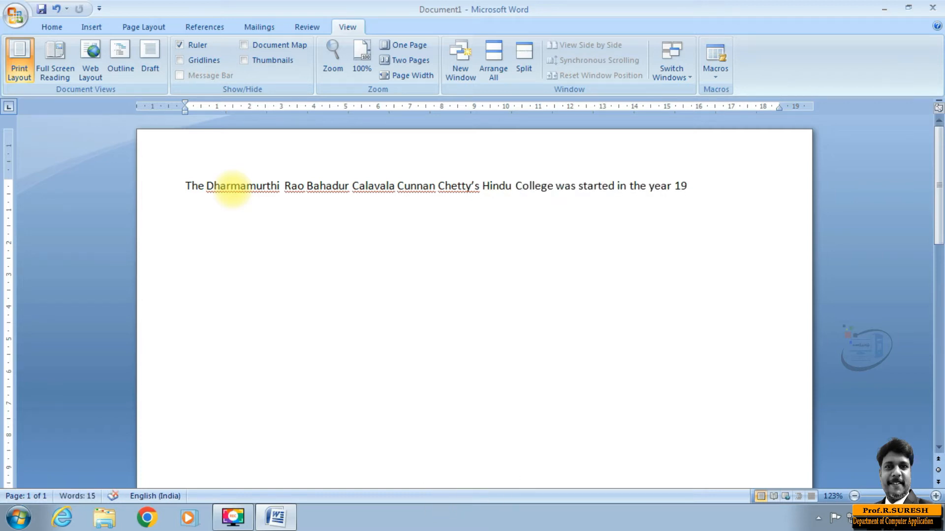
key("BackSpace")
key("BackSpace")
type("1969 at Pattabiram, asemi-urban area")
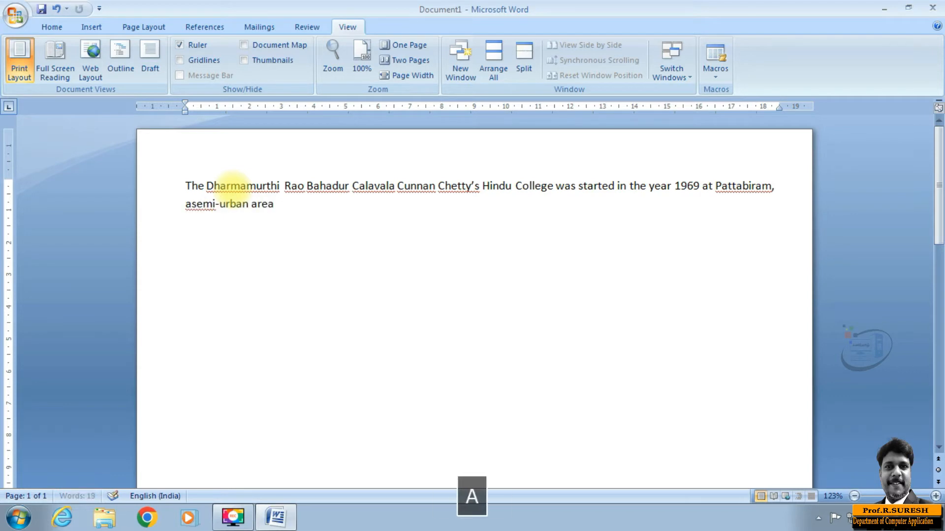
type(" of chennai,to commemorate the")
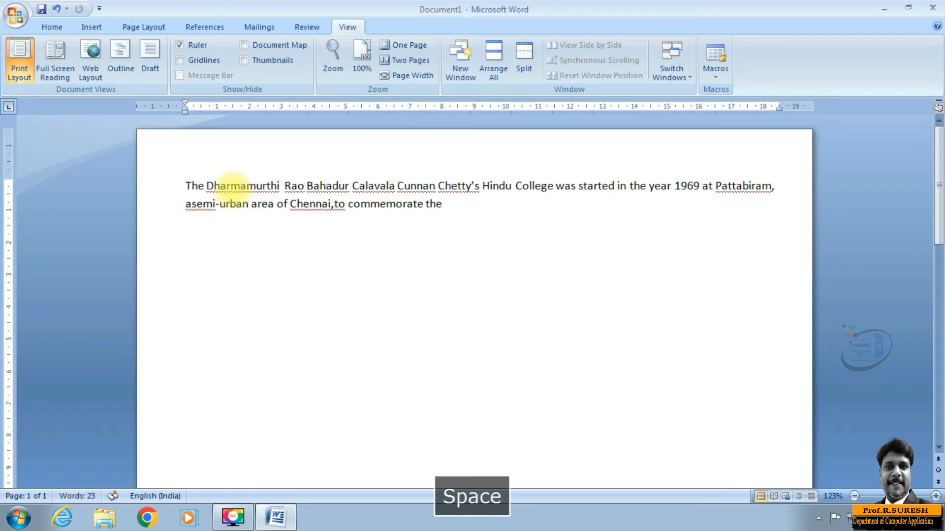
- Complete the first paragraph with the founder's birth centenary, the founder's full name, and the praise by Dr. Annie Besant and Mahakavi Bharathiyar
type(" birth centenary of our illustrious founde")
type("r, Dharmamurthi  Rao Bahadur Calavala")
type(" Cunnan Chetty Garu Whose servi")
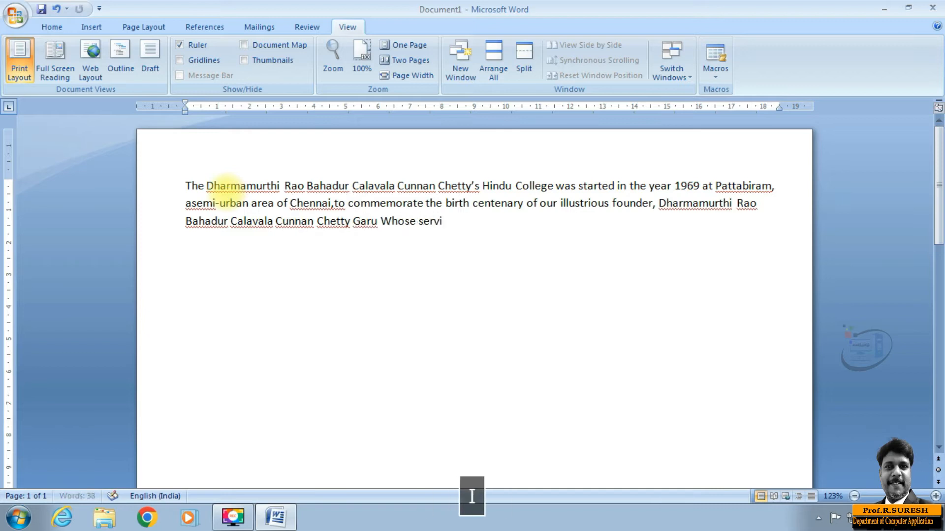
type("ces were praised by")
key("BackSpace")
type("Dr. Annie  Besant and Mahakavi Bharathiyar.")
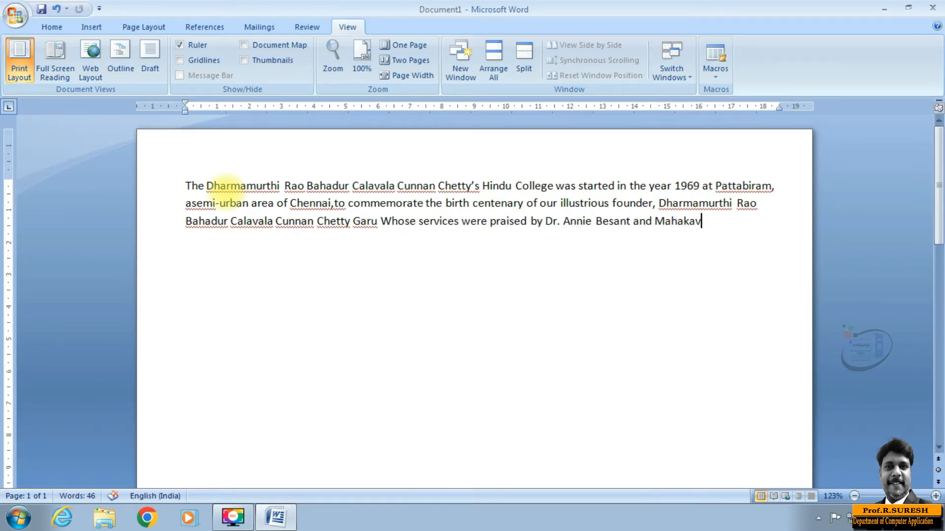
- Start a second paragraph placing the college on Chennai- Thiruvallur High Road, about 25 Kms from Chennai, accessible by city buses and sub-urban trains
key("Return")
type("Our College is situated in the Chennai-")
key("BackSpace")
type("- Thiruval")
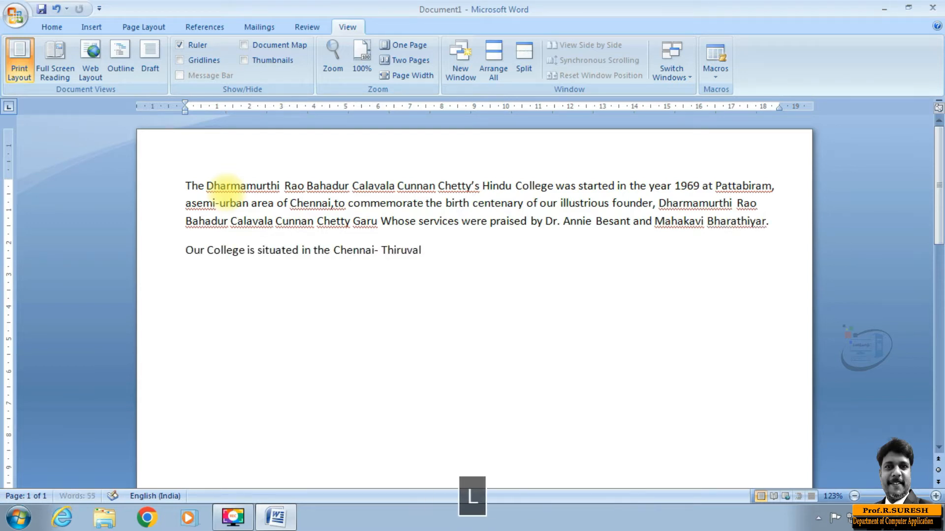
type("lur High Road at a distance of about")
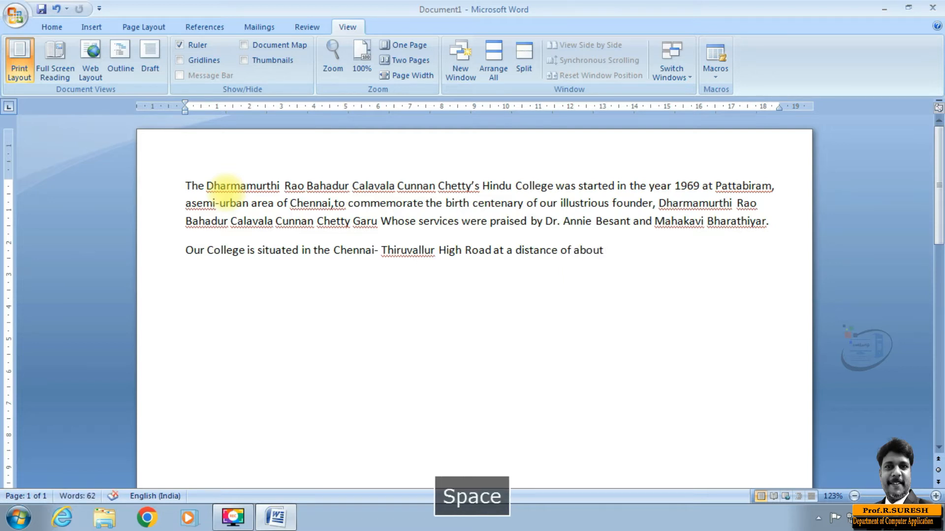
type(" 25 Kms from Chennai. It is easily accessible by city buses as well as sub-urban trains. There")
- Continue with "There is a railway station in front of the college eith the name" and add Hindu College in quotation marks
key("Left")
key("End")
type("is a railway station in f")
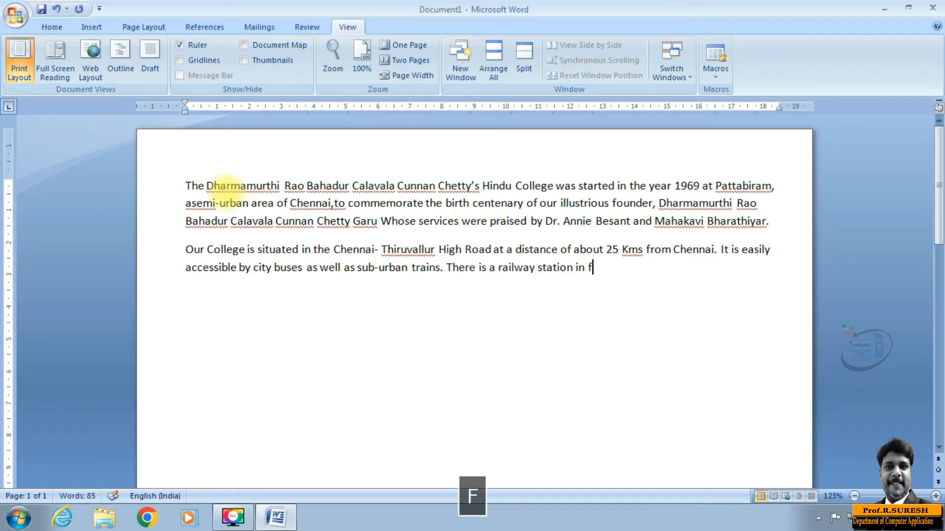
type("ront of the col")
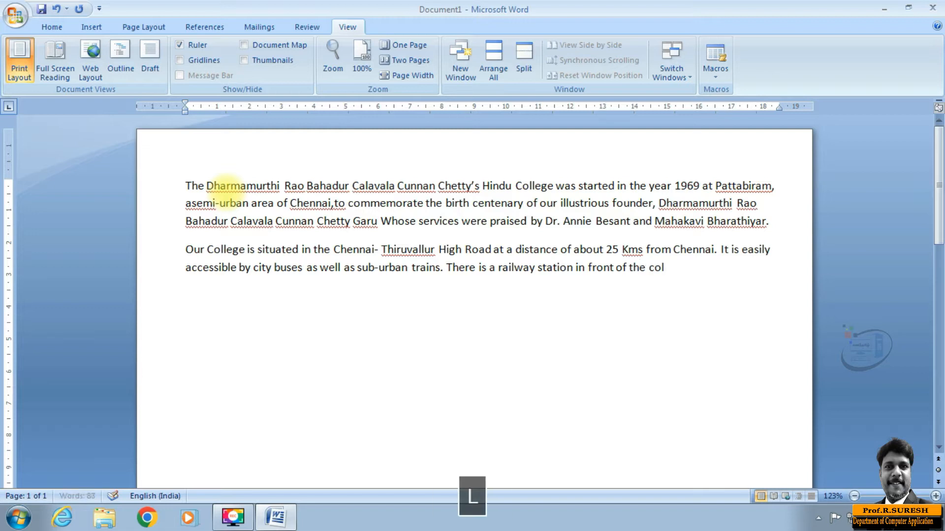
type("lege eith the name Hindu College")
type("\"")
key("Left")
key("Left")
key("Left")
key("Left")
key("Left")
key("Left")
key("Left")
key("Left")
key("Left")
key("Left")
key("Left")
key("Left")
key("Left")
key("Left")
type("\"")
key("End")
- Add sentences on the old students' and staff's efforts and on passenger and sub-urban trains in the Chennai-thiruvallur- Arakkonam route stopping here
type(". Which has been laid with the efforts of the old students and staff of our college. All passenger,sub-urban trains")
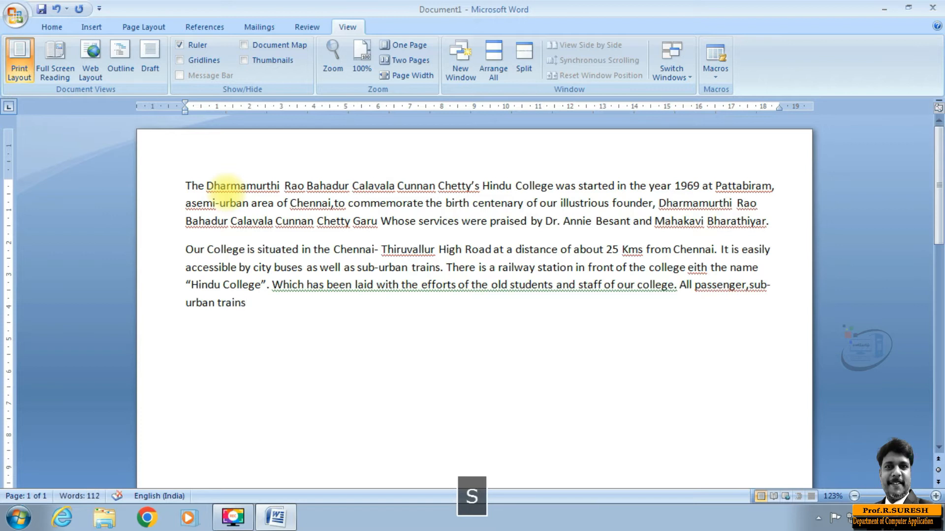
type(" in the Chennai-thiruvallur- AS")
key("BackSpace")
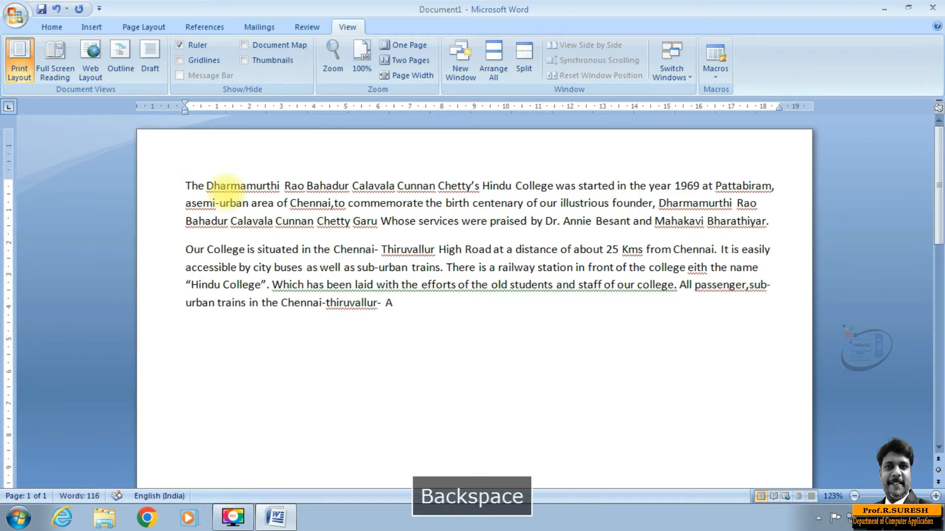
type("rakkonam route stop here")
- Apply the suggested corrections "passengers, sub-" and "This has been laid" in the second paragraph
right_click(745, 290)
left_click(772, 306)
right_click(502, 288)
left_click(555, 374)
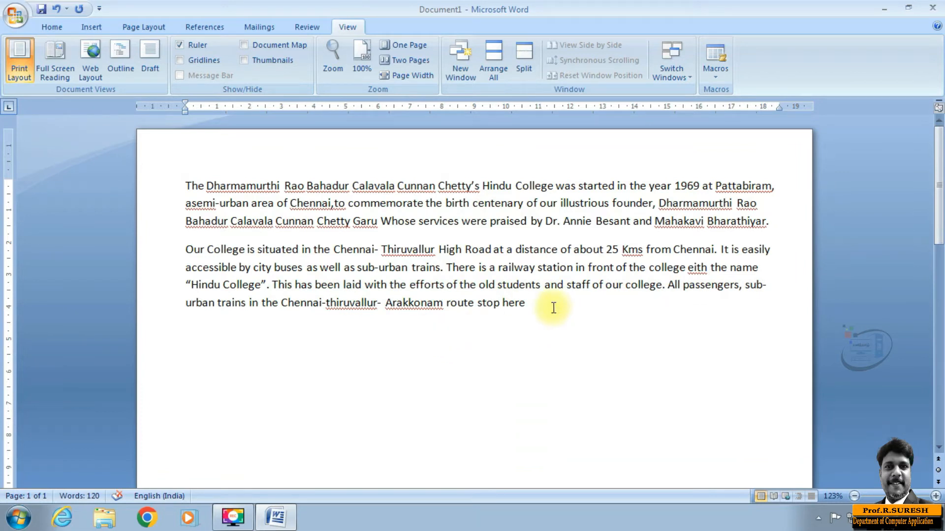
- End the second paragraph with "Concessional tickets for Train and Bus are given to all the eligible students of the college."
left_click(553, 308)
type(". Concessional tickets for")
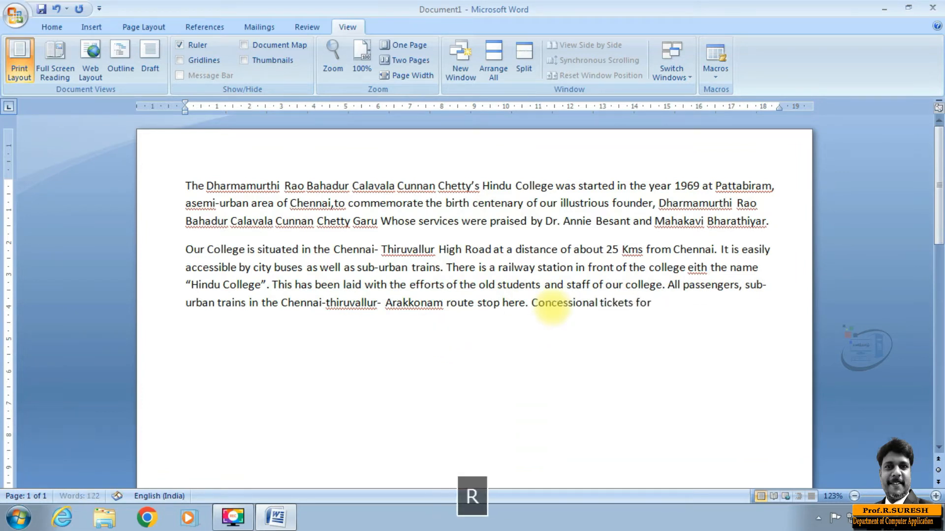
type(" Train and Bus are given to all the el")
type("igible students of the college.")
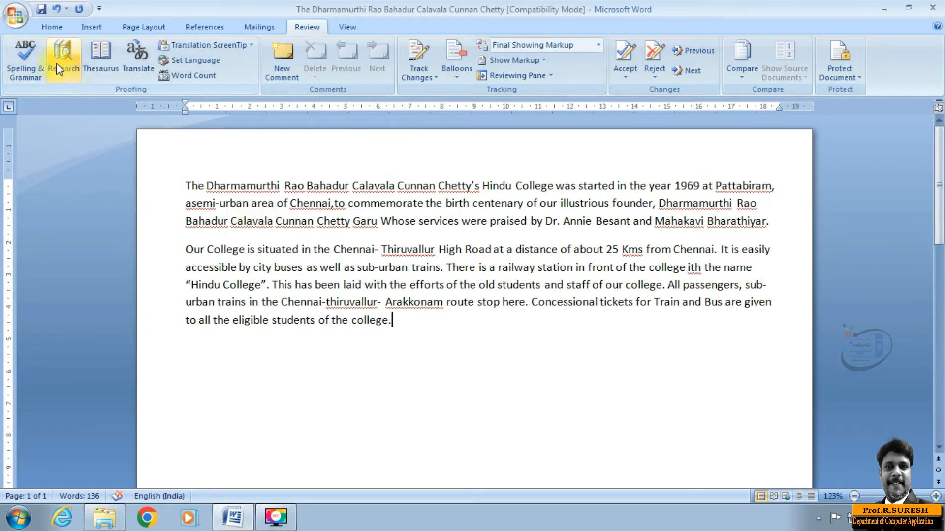
- Insert a space after the comma following "Chennai" in the first paragraph
left_click(61, 31)
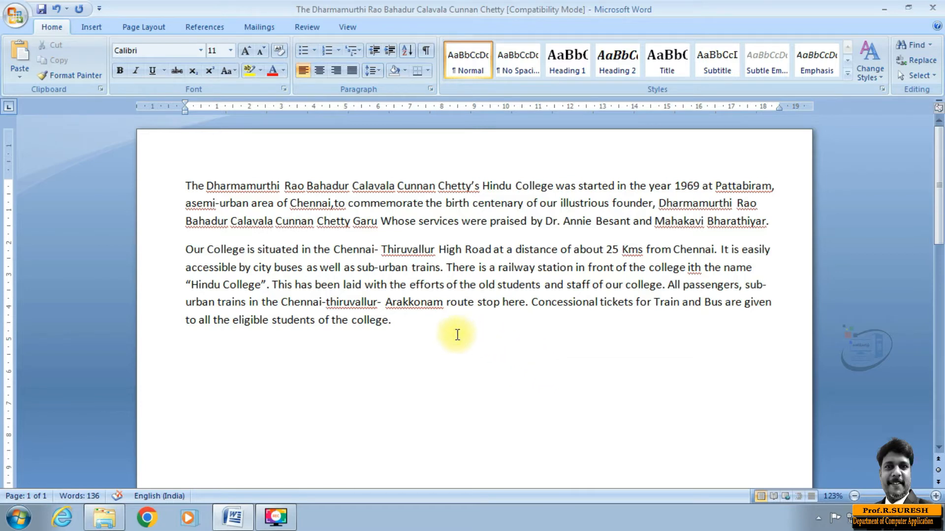
scroll(492, 346, "up", 1)
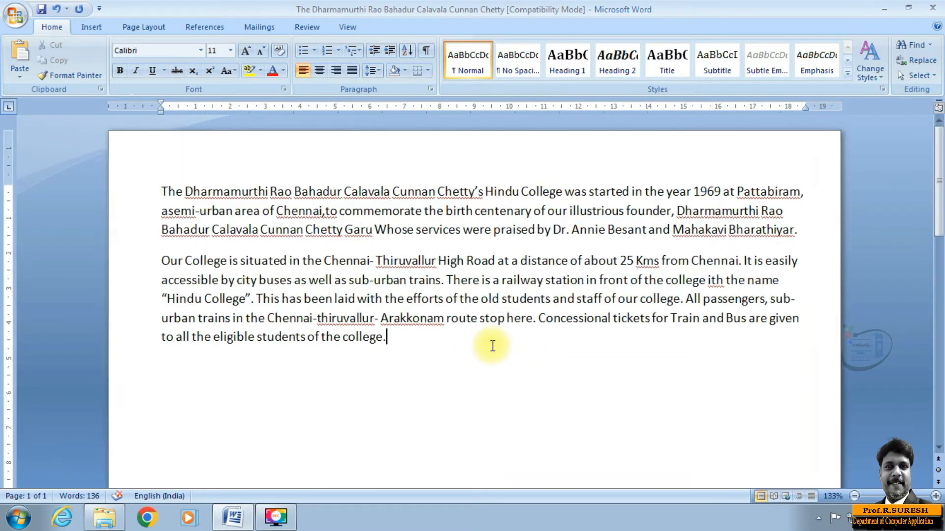
scroll(492, 346, "up", 1)
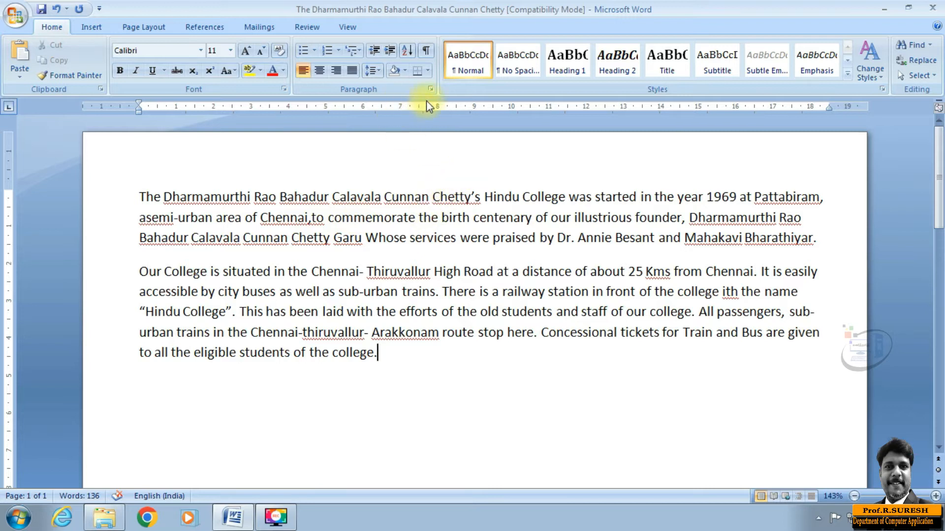
left_click(310, 217)
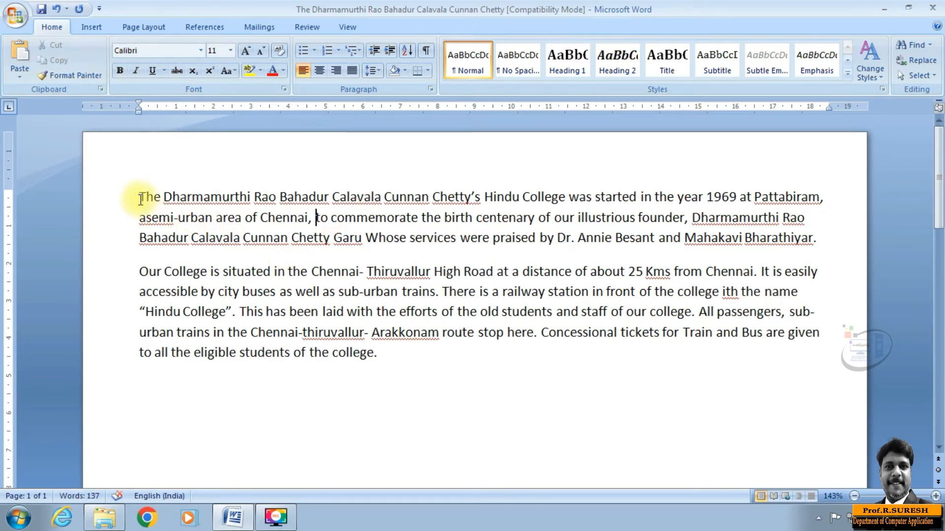
left_click_drag(141, 200, 443, 366)
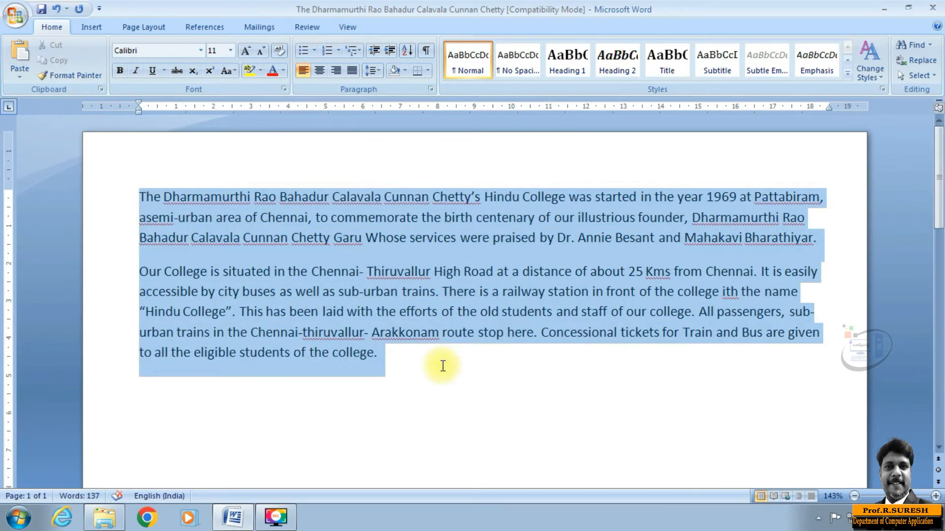
left_click(437, 379)
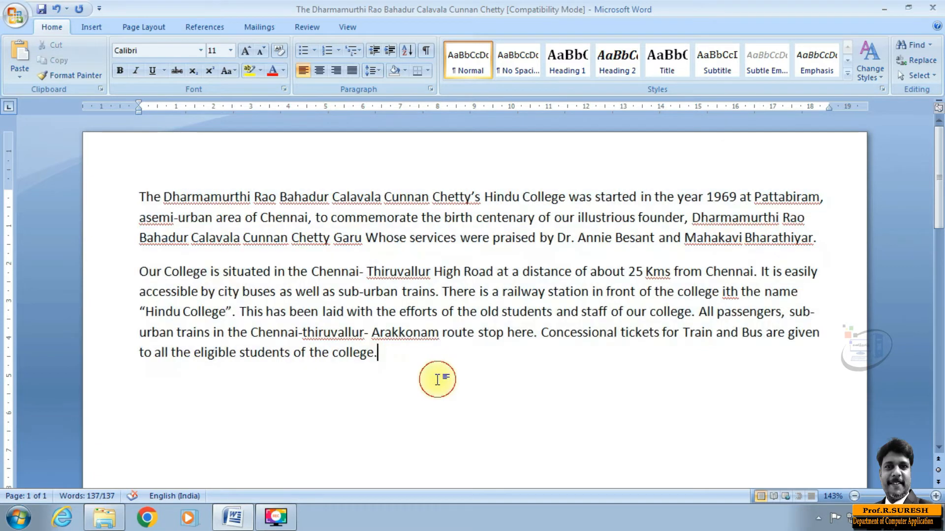
left_click_drag(136, 197, 400, 358)
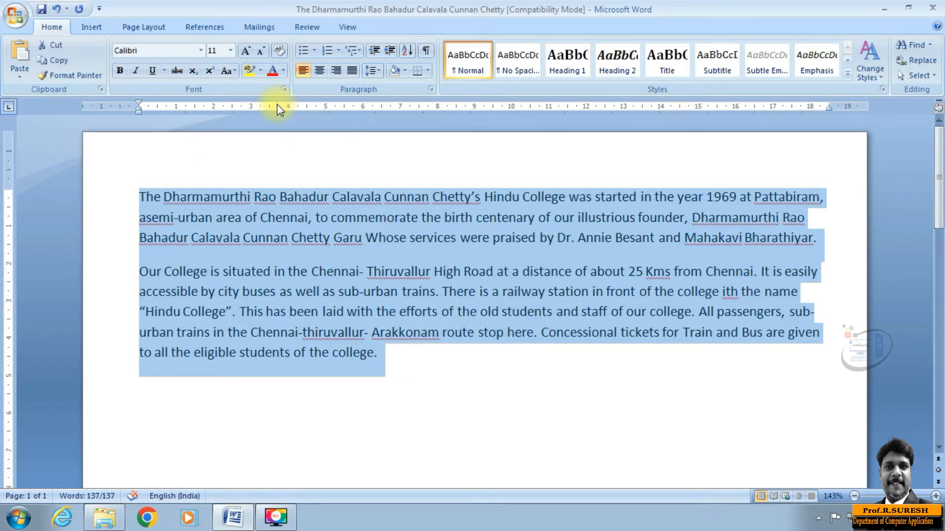
left_click(519, 410)
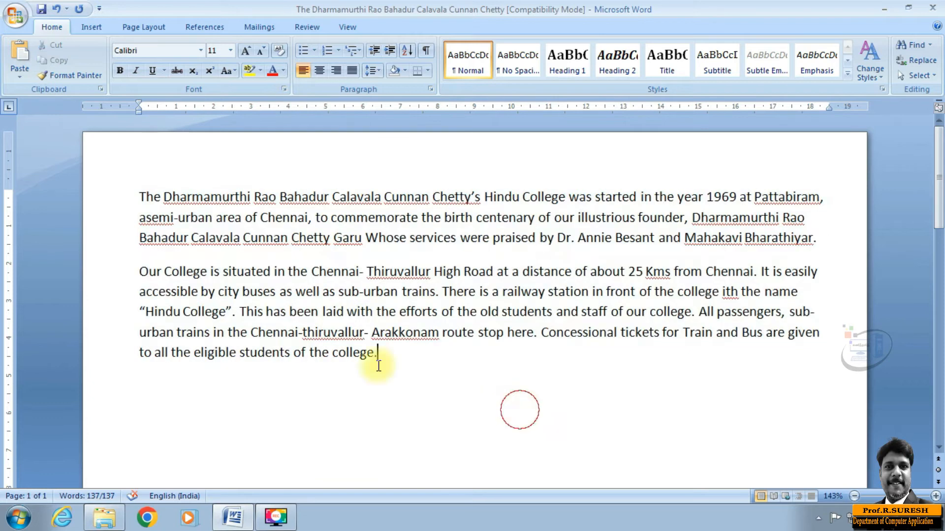
- Select both paragraphs in full and set their font to Times New Roman
left_click(138, 196)
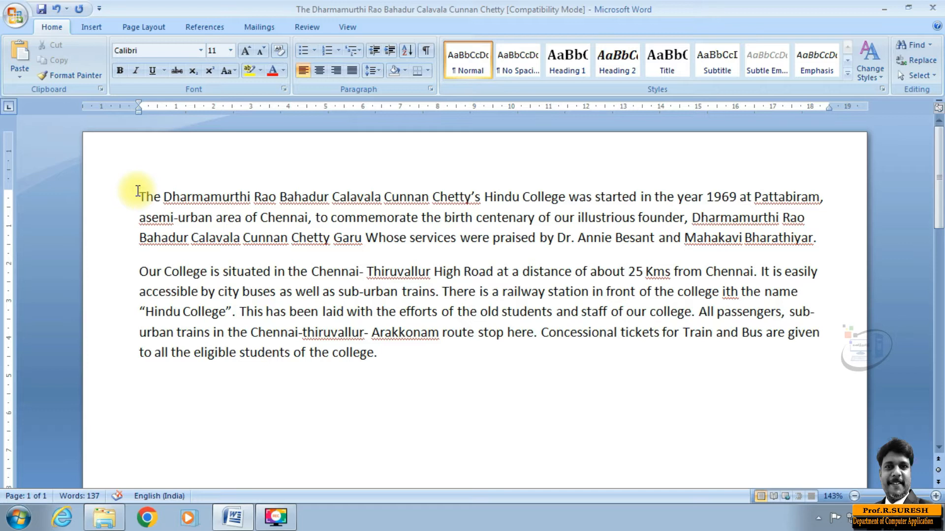
key("shift+Down")
key("shift+Down")
key("shift+Down")
key("shift+Down")
key("shift+Down")
key("shift+Down")
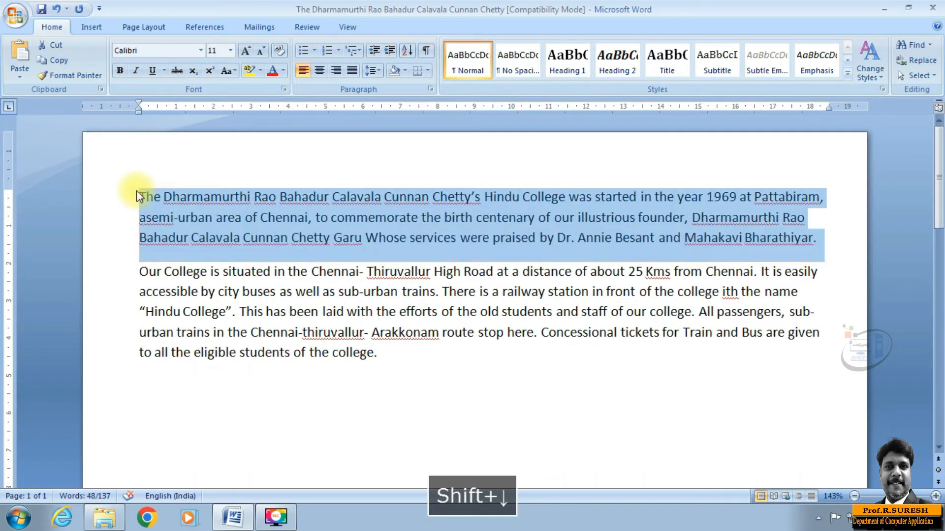
key("shift+Down")
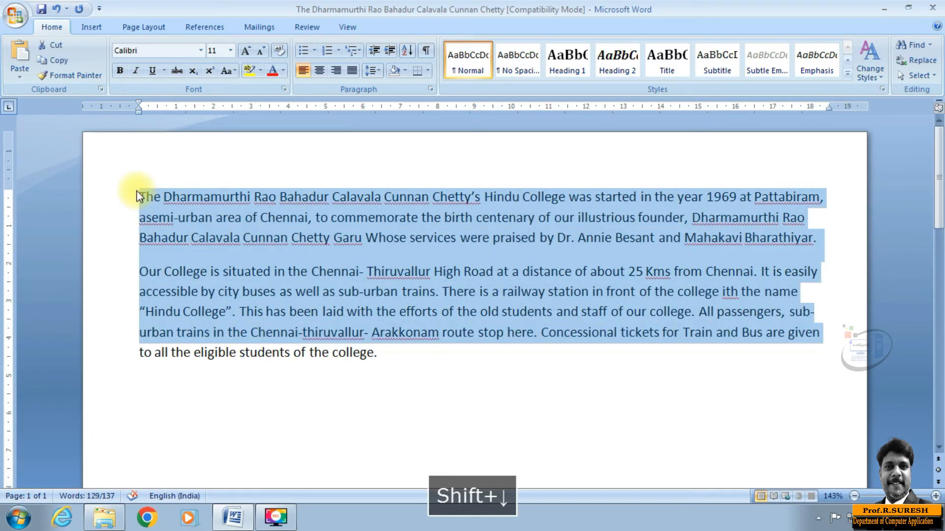
key("shift+Down")
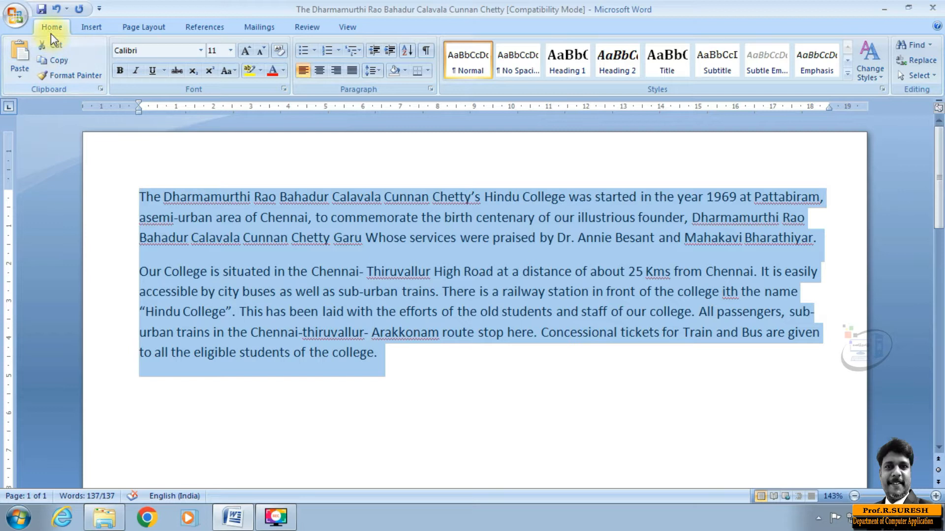
left_click(200, 51)
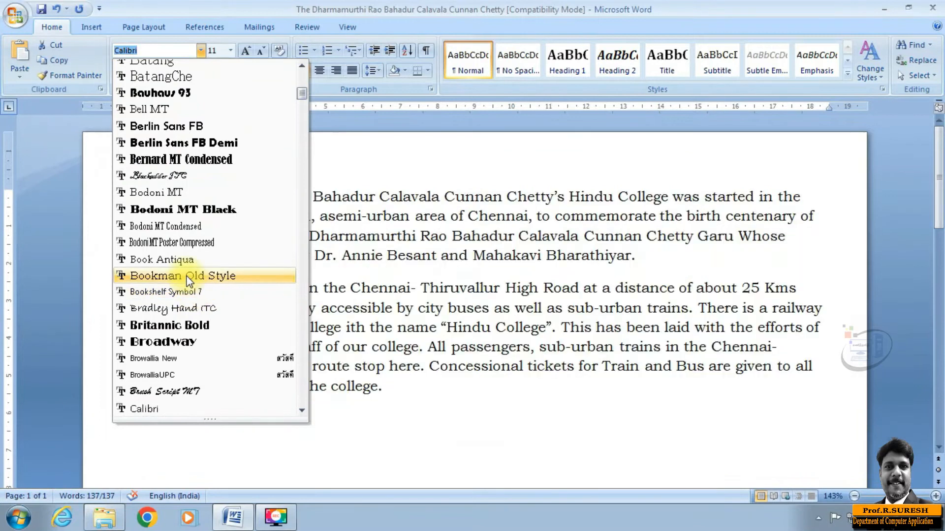
scroll(172, 260, "up", 8)
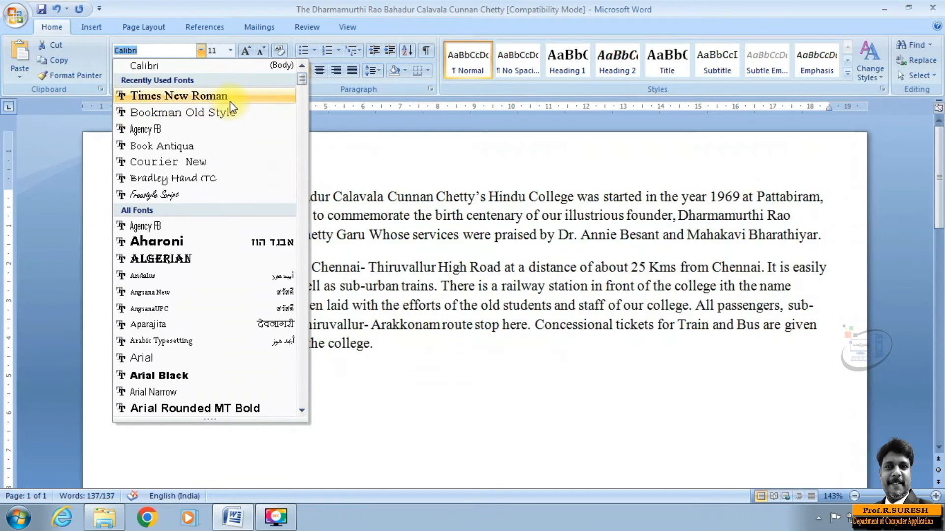
left_click(229, 99)
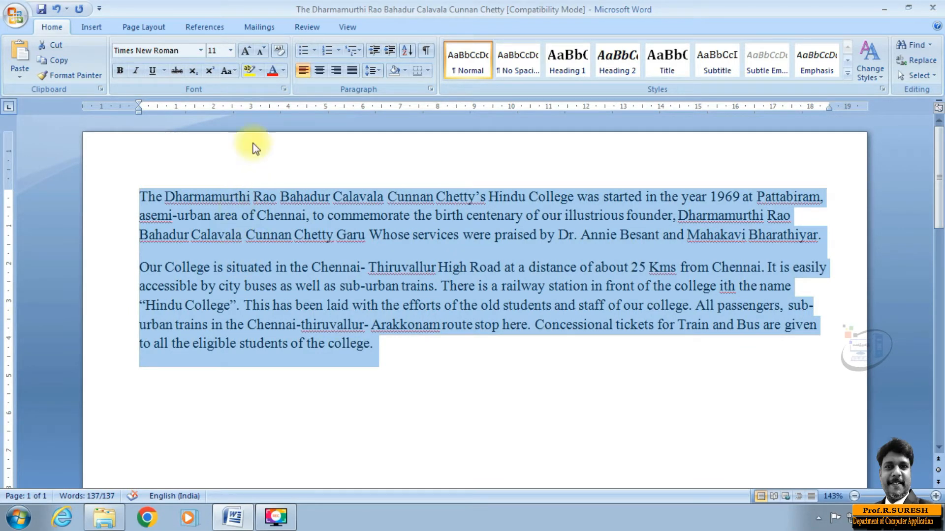
- Try the Bookman Old Style font on the selected paragraphs and return them to Times New Roman
left_click(200, 51)
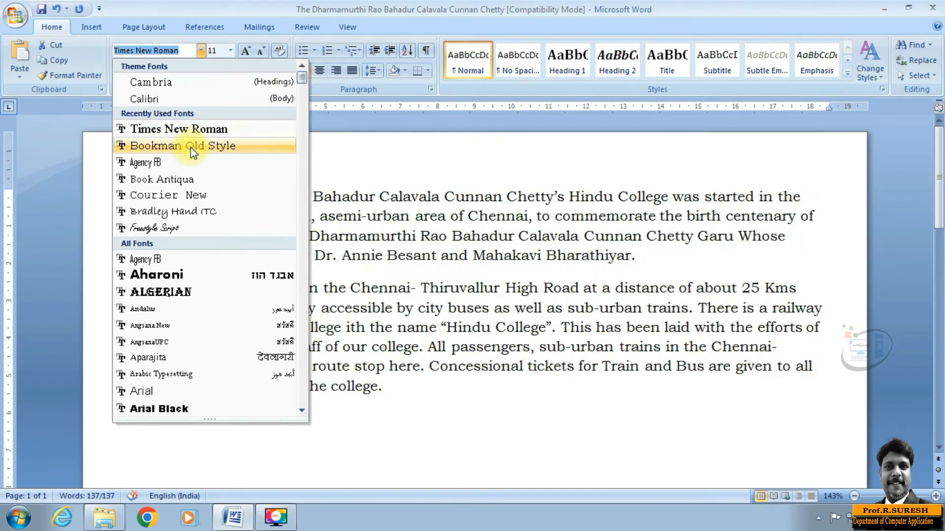
left_click(190, 146)
left_click(202, 50)
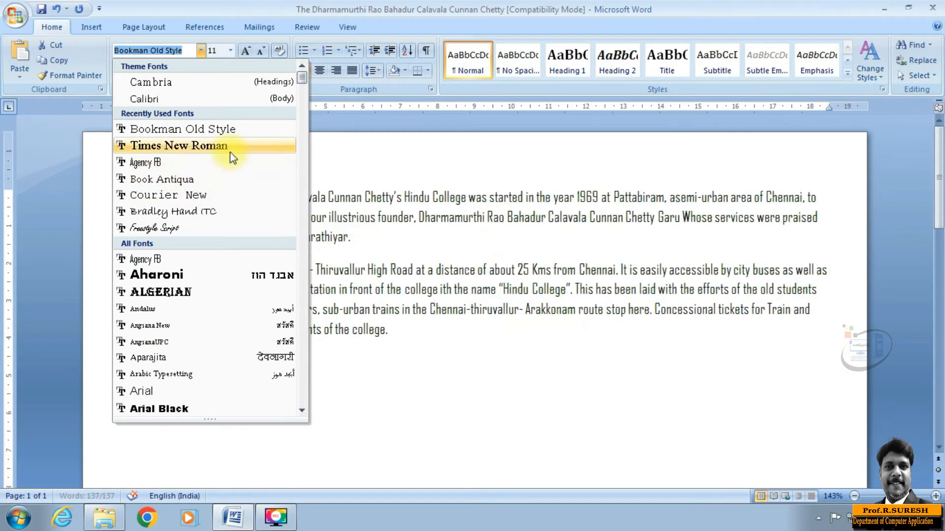
left_click(230, 149)
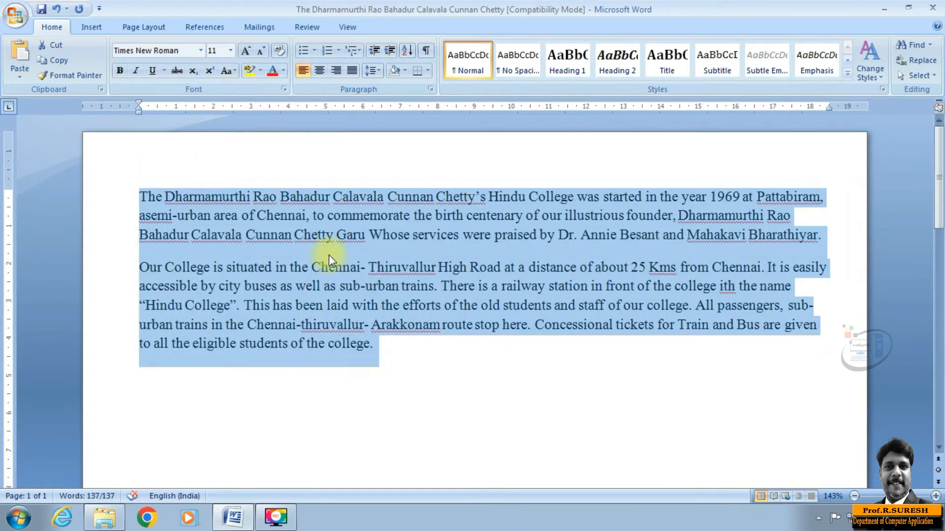
- Set the font size of both paragraphs to 12 and select the first paragraph
left_click(229, 49)
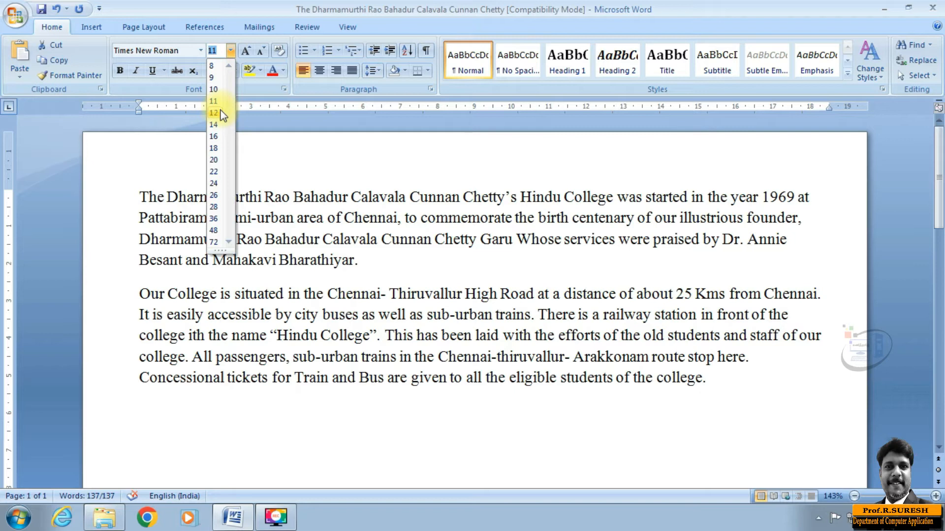
left_click(220, 114)
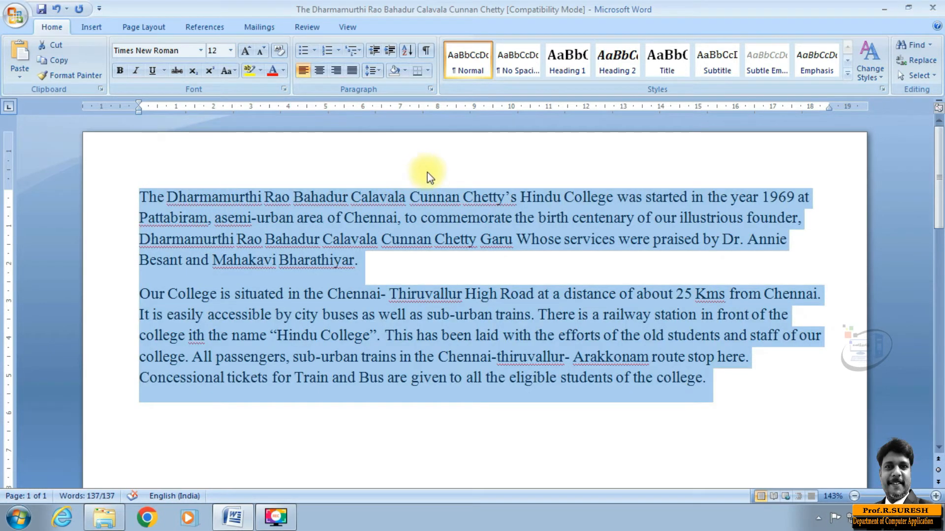
left_click(709, 262)
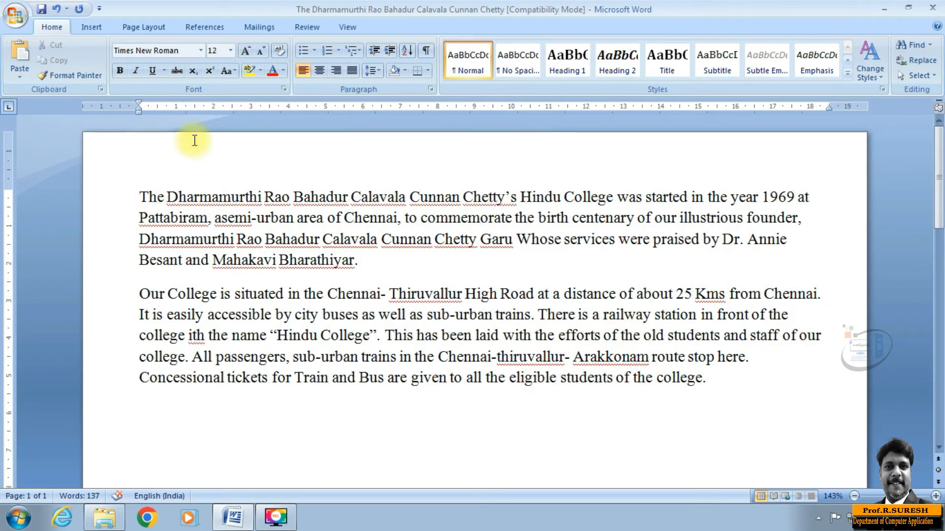
left_click_drag(140, 196, 382, 258)
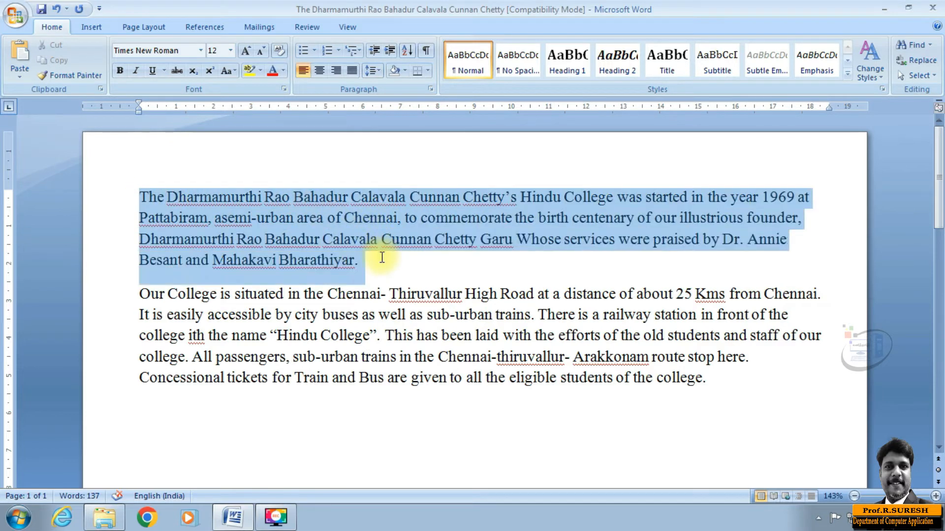
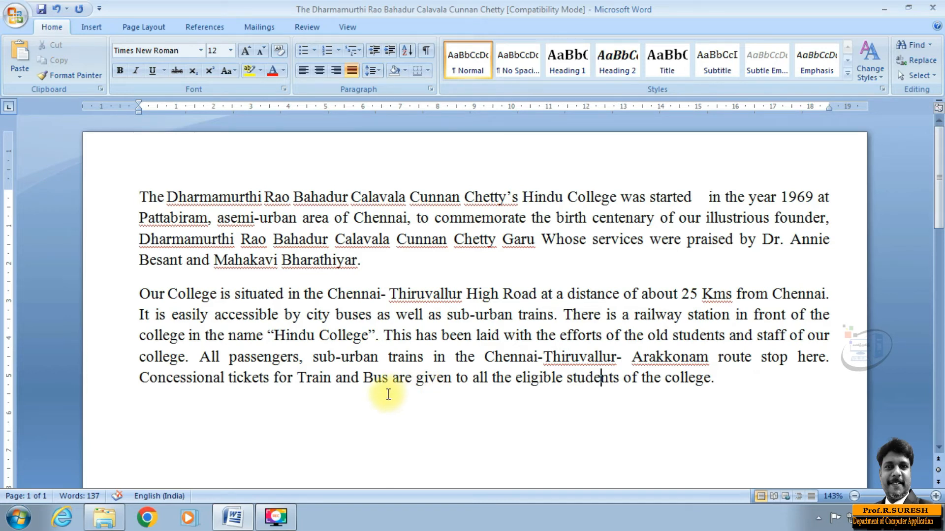
- Remove one "s" from "Concessional" in the last line and correct the word with the suggested spelling
left_click(179, 382)
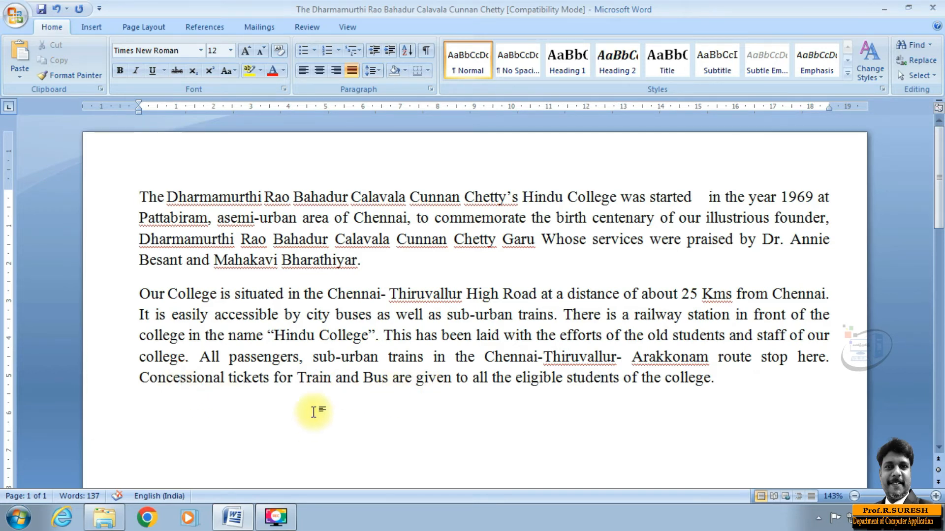
key("Delete")
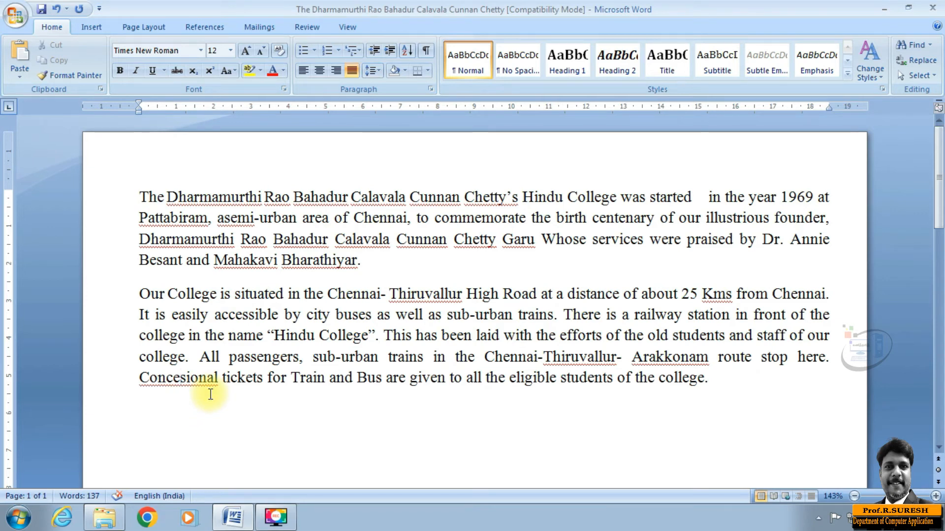
left_click(302, 456)
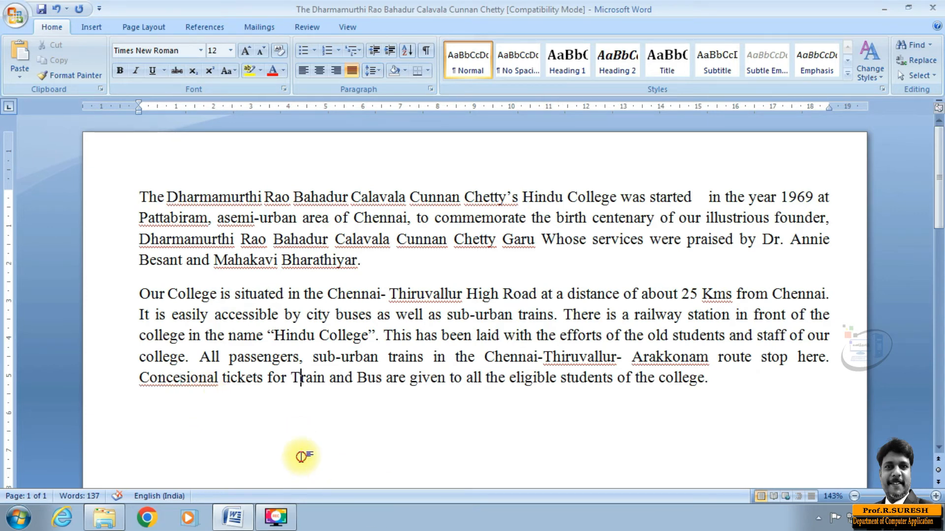
right_click(187, 382)
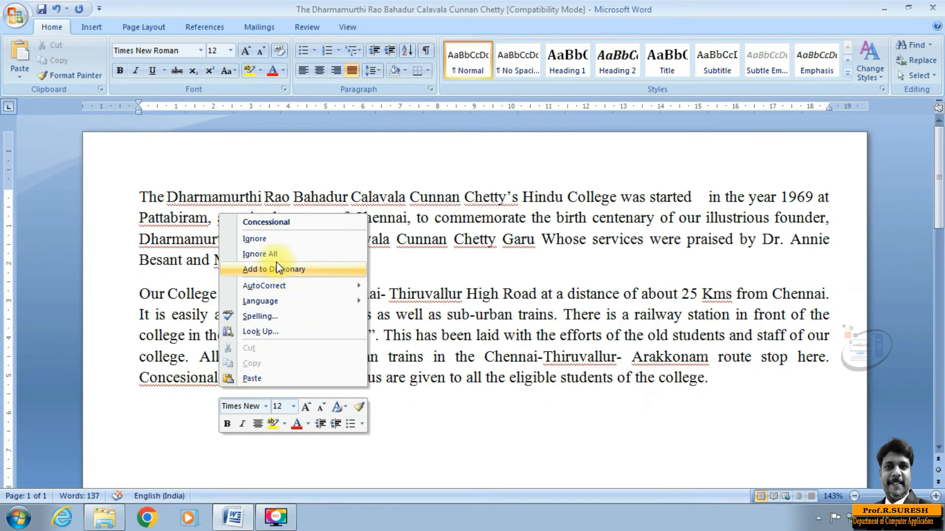
left_click(281, 223)
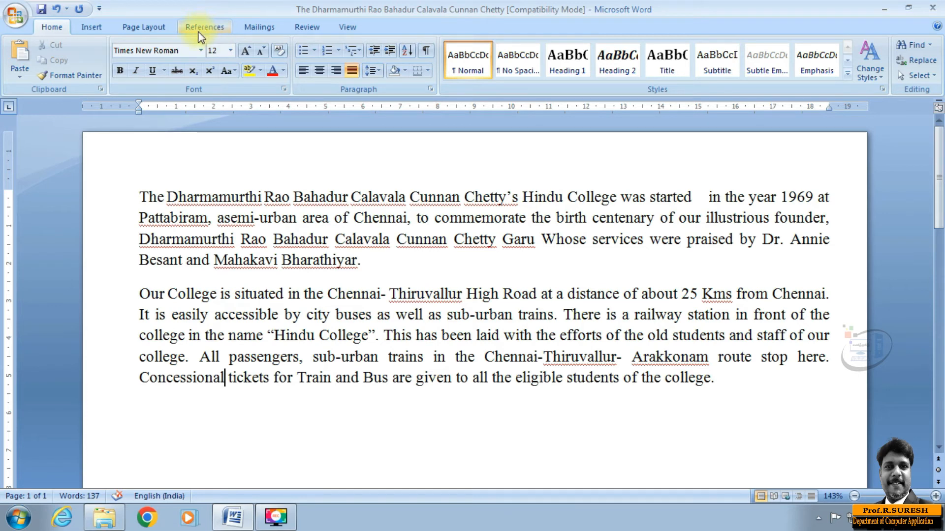
- Run the spelling and grammar check and add "Thiruvallur" and "Arakkonam" to the dictionary
right_click(238, 317)
left_click(222, 327)
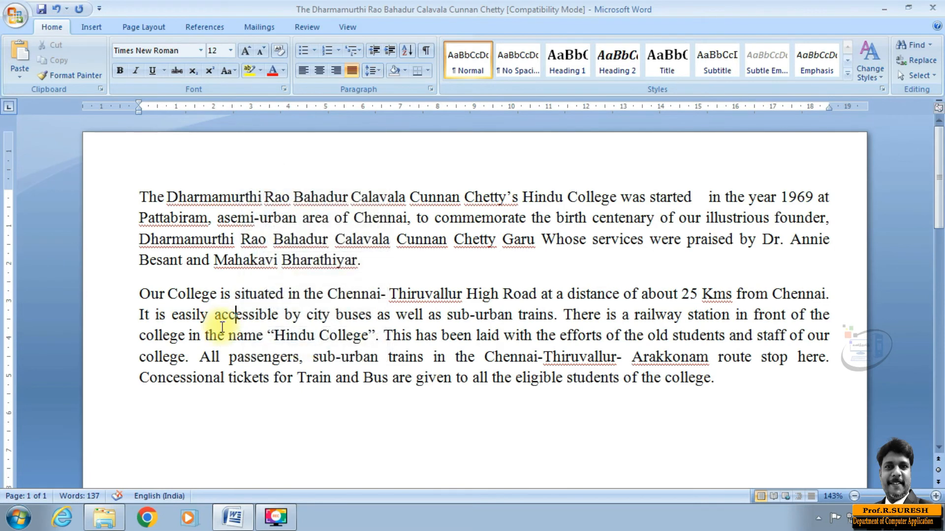
key("F7")
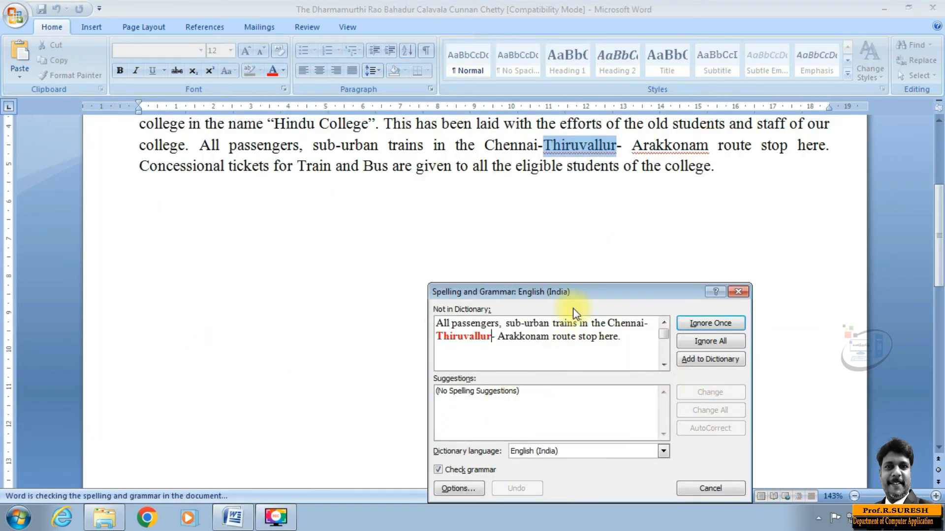
left_click_drag(580, 297, 607, 276)
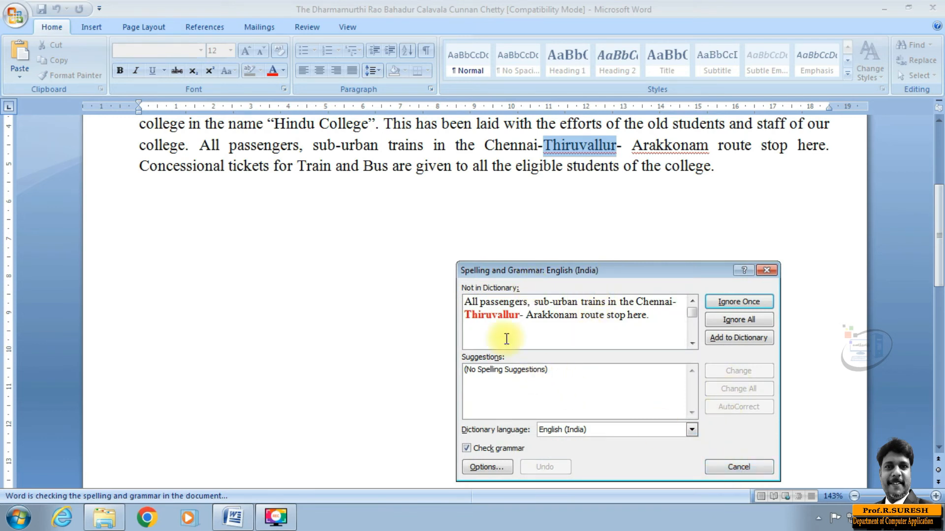
left_click(724, 343)
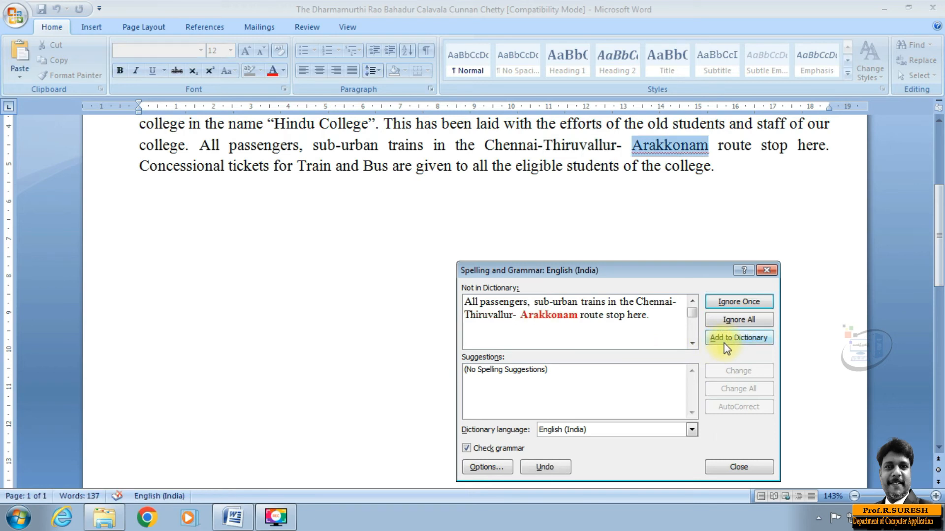
left_click(727, 339)
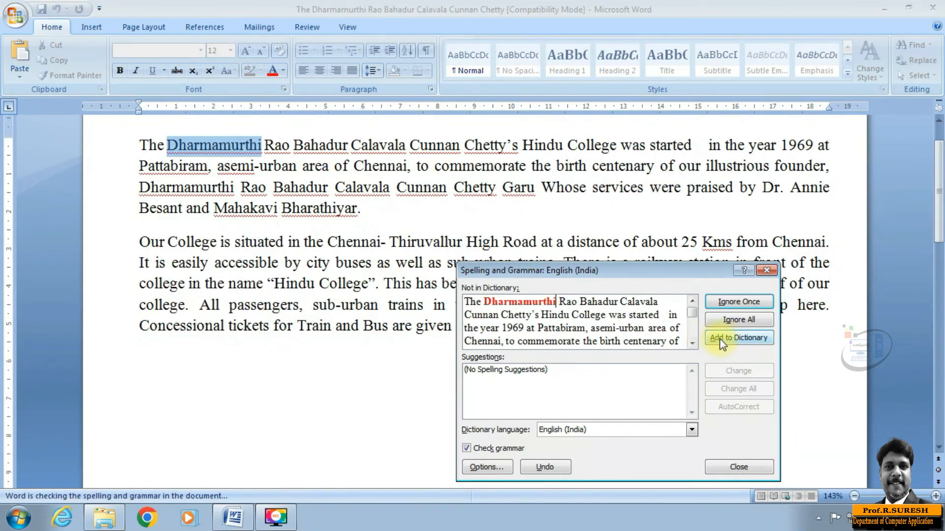
- Add the flagged words of the founder's name in the first line to the dictionary
left_click(721, 340)
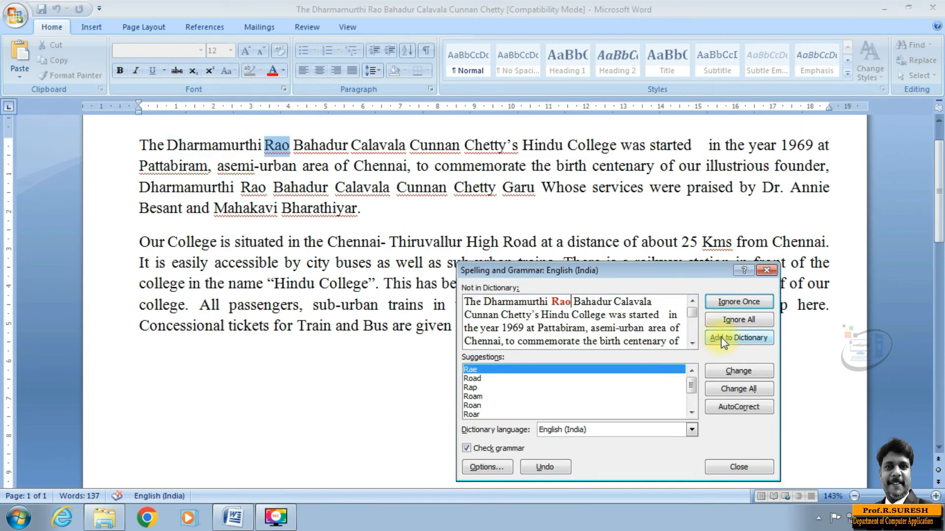
left_click(721, 338)
left_click(739, 335)
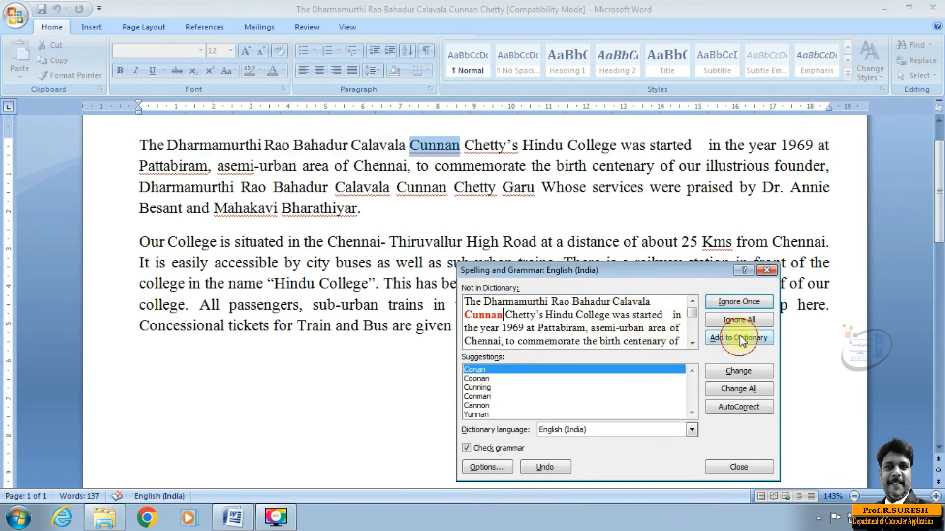
left_click(740, 335)
left_click(739, 338)
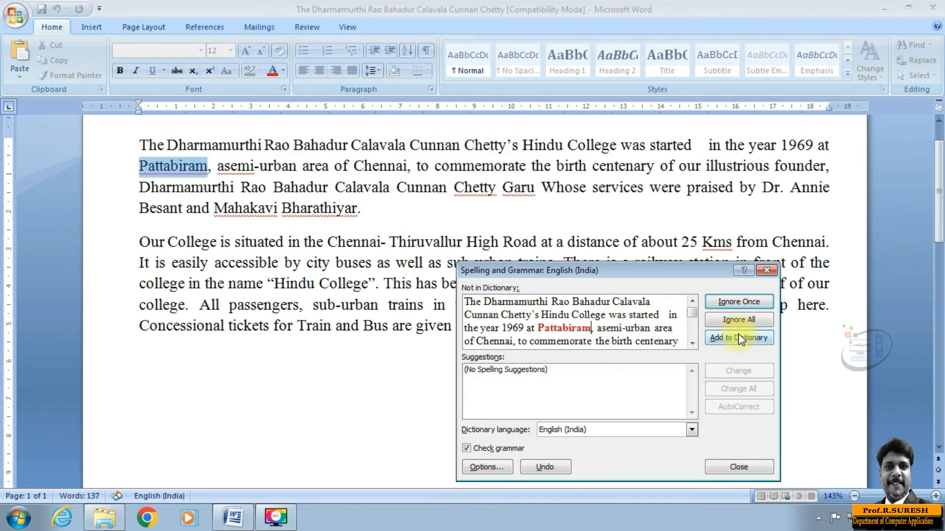
- Add "Pattabiram", "asemi" and the remaining flagged words of the first paragraph to the dictionary and close the spelling check
left_click(739, 338)
left_click(740, 338)
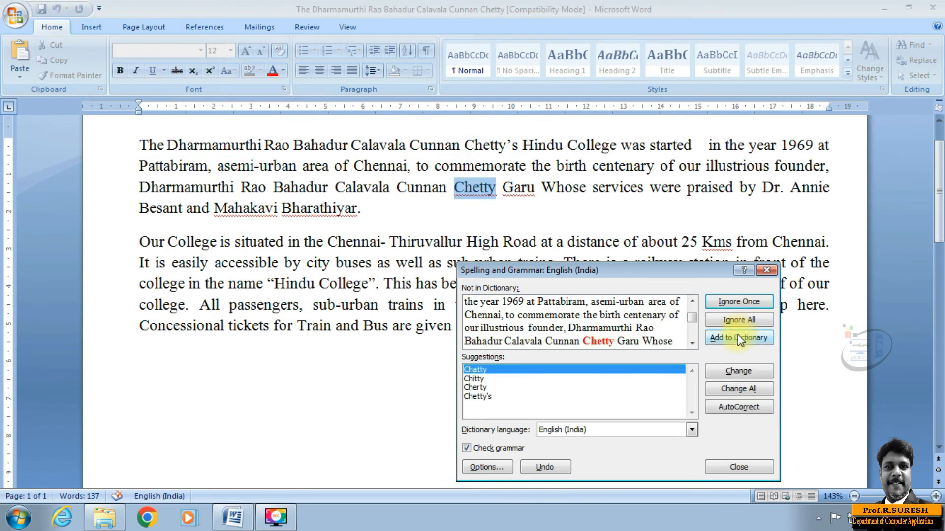
left_click(738, 337)
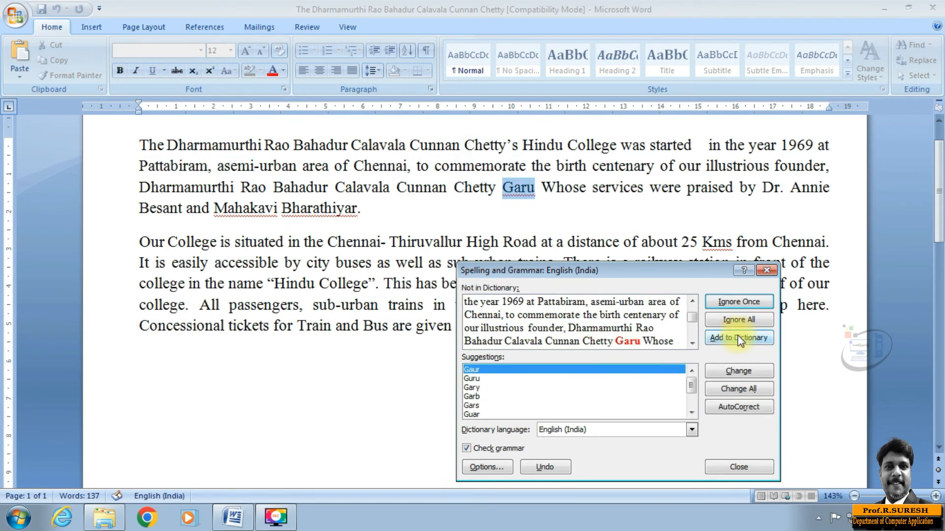
left_click(738, 337)
left_click(739, 337)
left_click(741, 337)
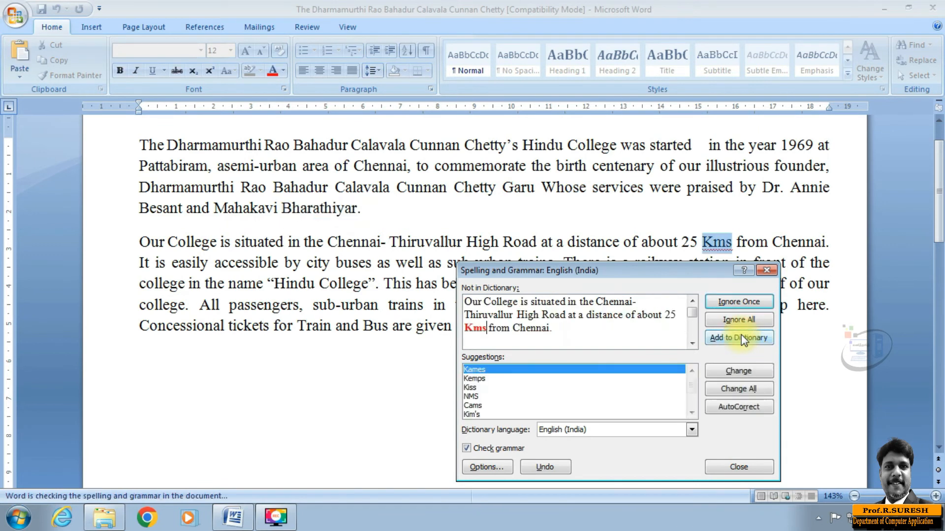
left_click(766, 270)
- Run the spelling check again, add "Kms" in the second paragraph to the dictionary and finish the check
right_click(716, 239)
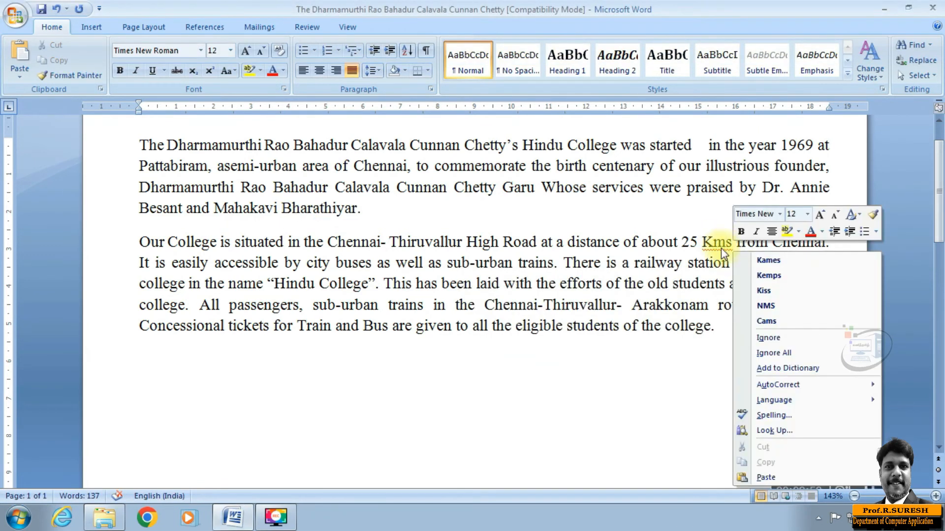
key("Escape")
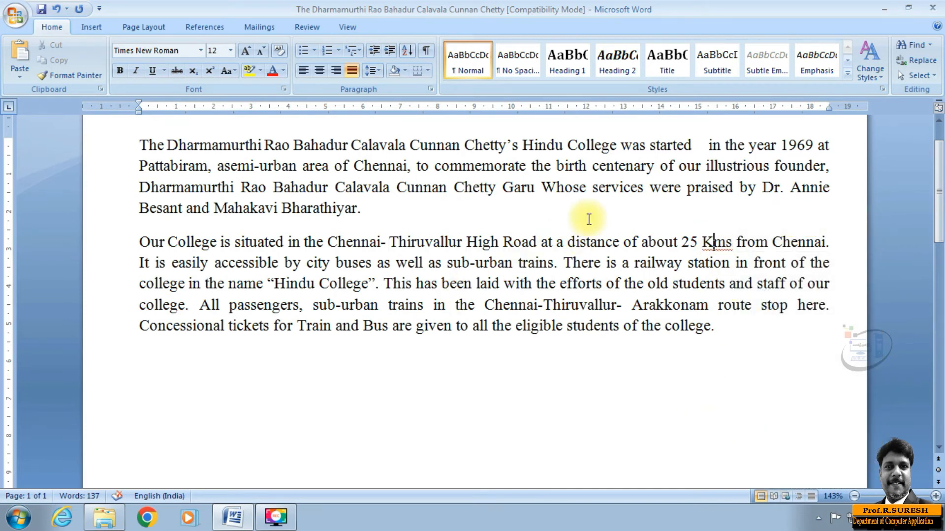
key("F7")
left_click(733, 337)
left_click(479, 294)
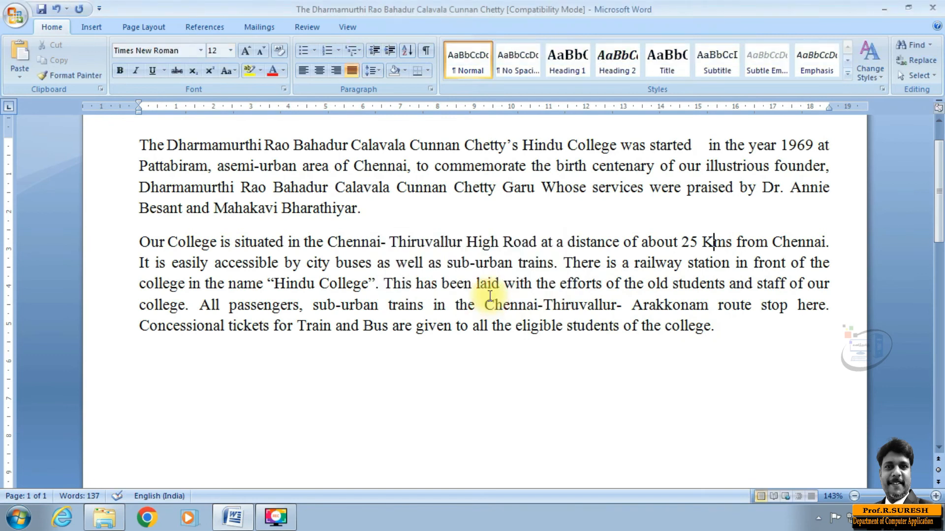
scroll(611, 288, "up", 3)
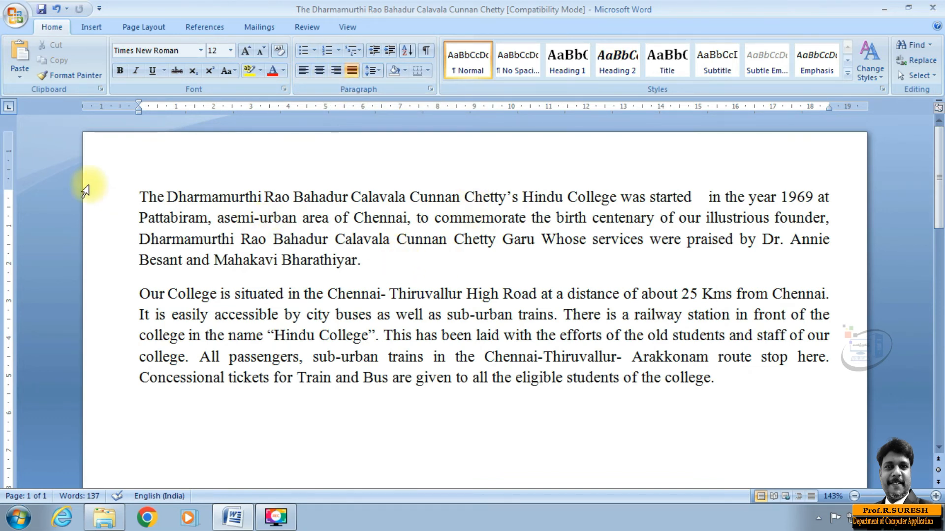
left_click_drag(139, 196, 747, 383)
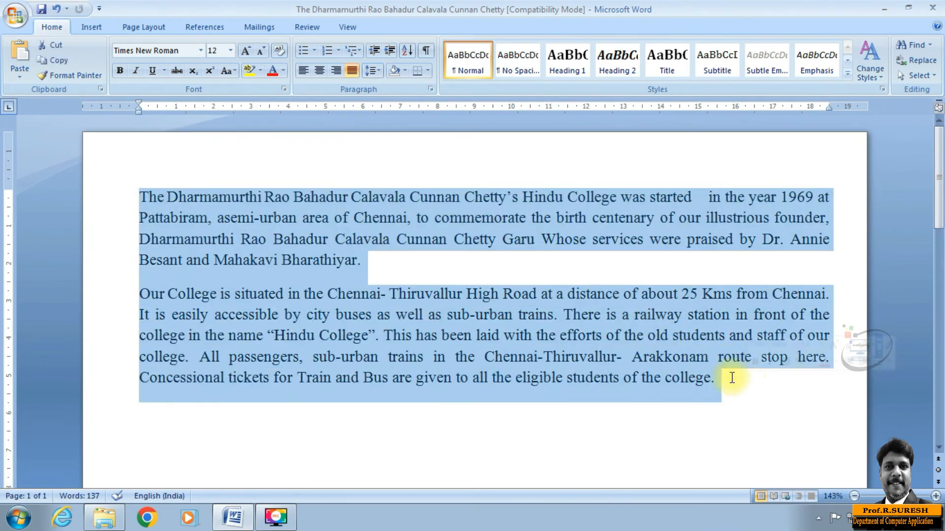
left_click(609, 344)
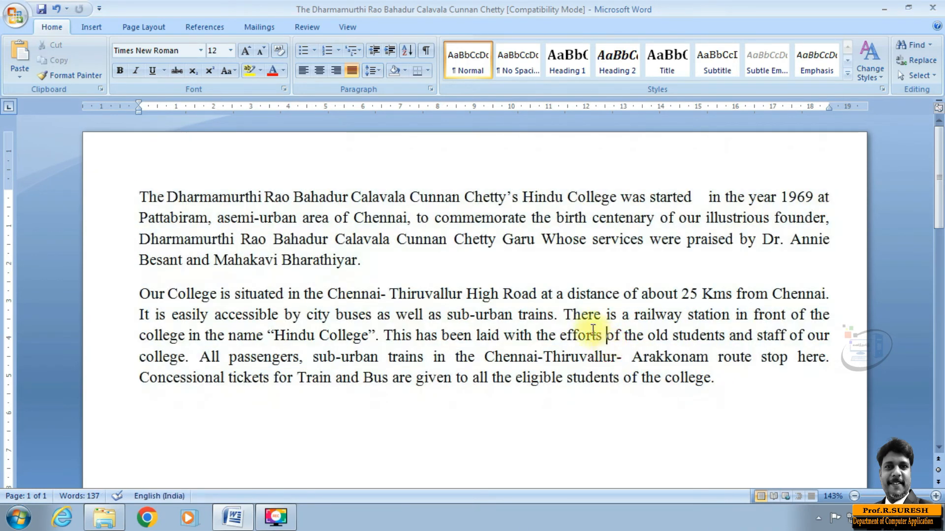
- Insert two empty lines above the first paragraph and enter the heading "About our College" on the second one
left_click(142, 193)
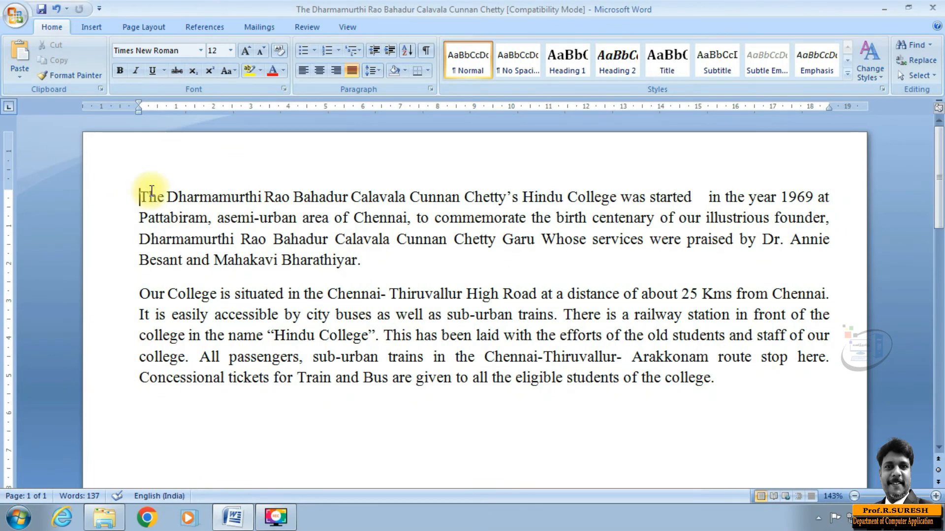
key("Return")
key("Return")
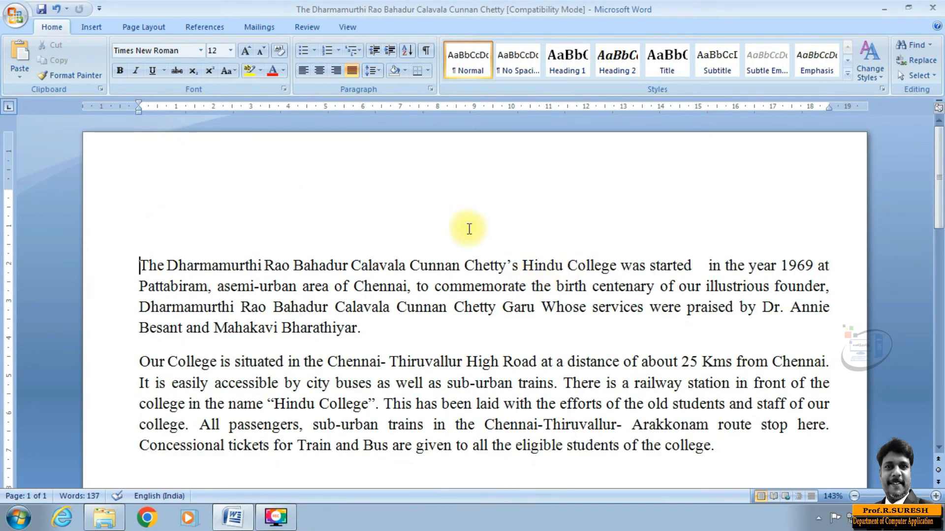
left_click(449, 242)
type("Abou")
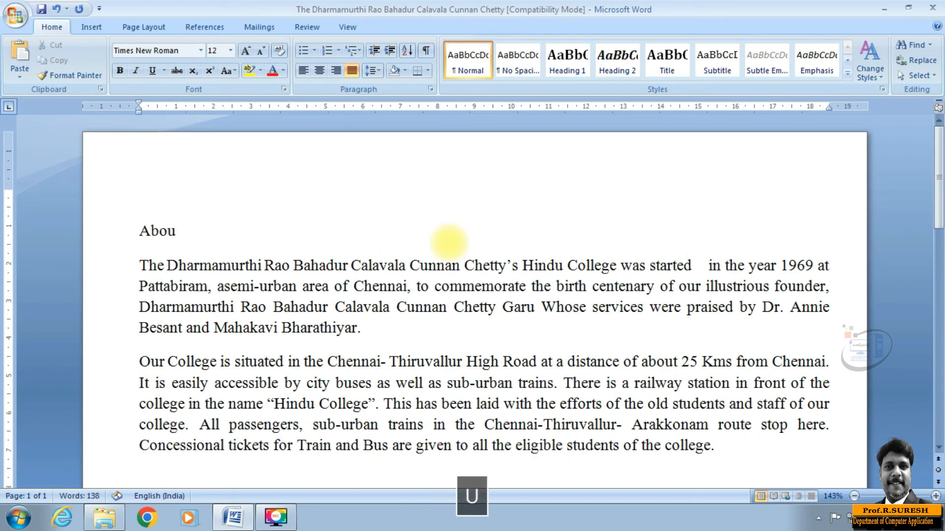
type("t our College")
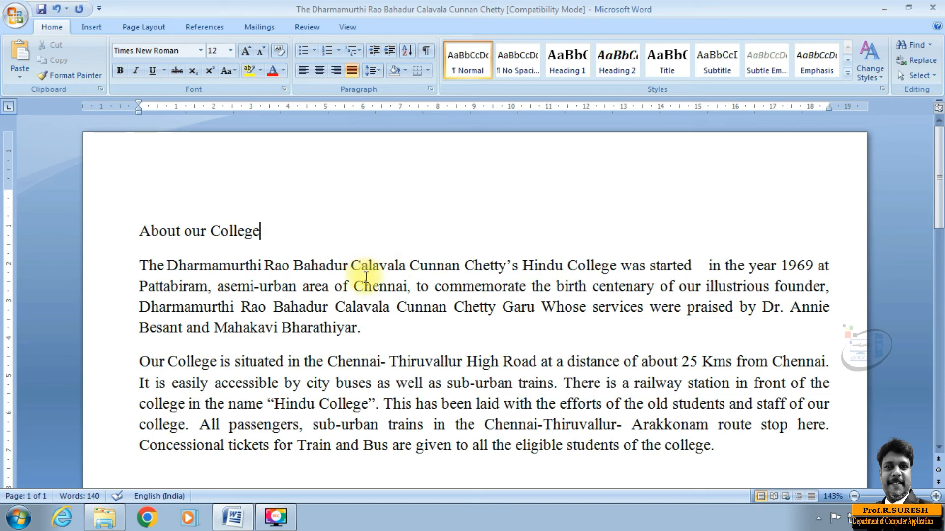
- Center the heading "About our College" and change it to uppercase
key("ctrl+e")
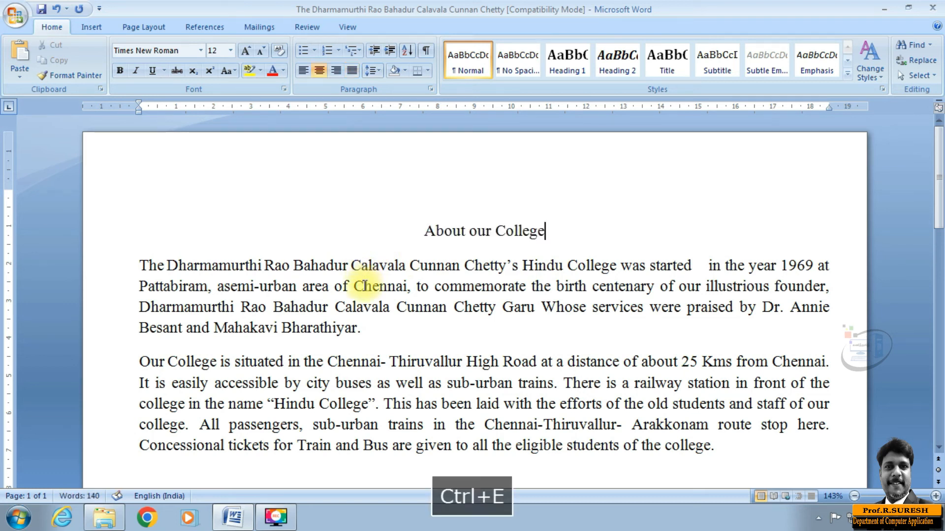
left_click_drag(555, 231, 438, 230)
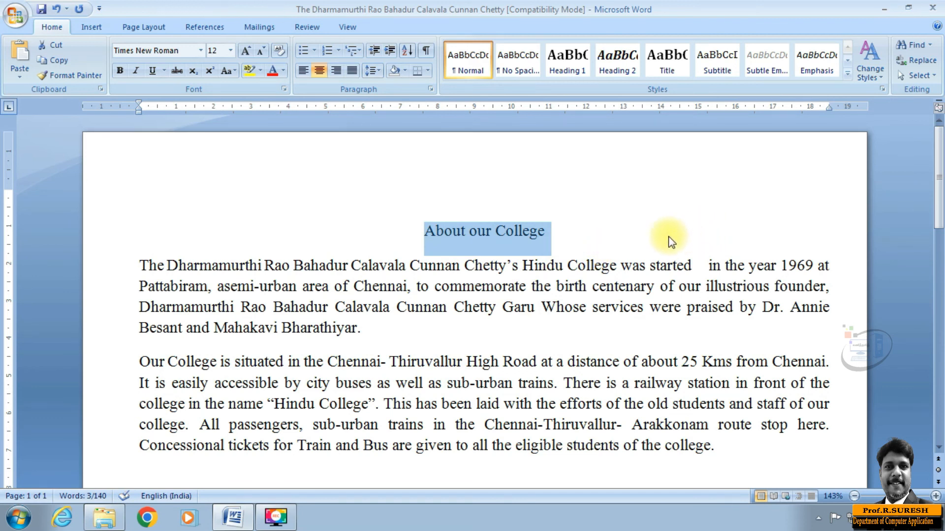
key("shift+F3")
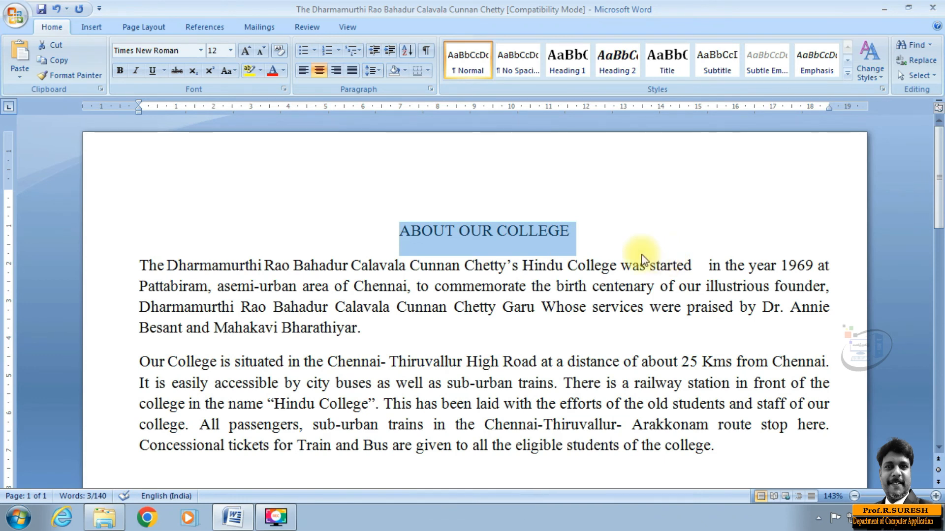
- Make the heading "ABOUT OUR COLLEGE" bold and insert an empty line between it and the first paragraph
left_click(591, 231)
left_click_drag(592, 231, 390, 218)
left_click(626, 227)
left_click(397, 231)
left_click_drag(581, 230, 397, 229)
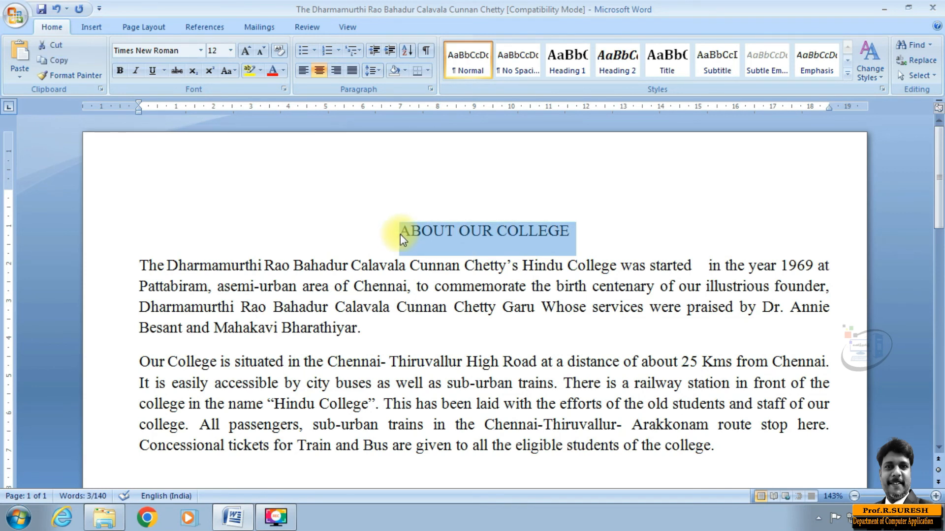
key("ctrl+b")
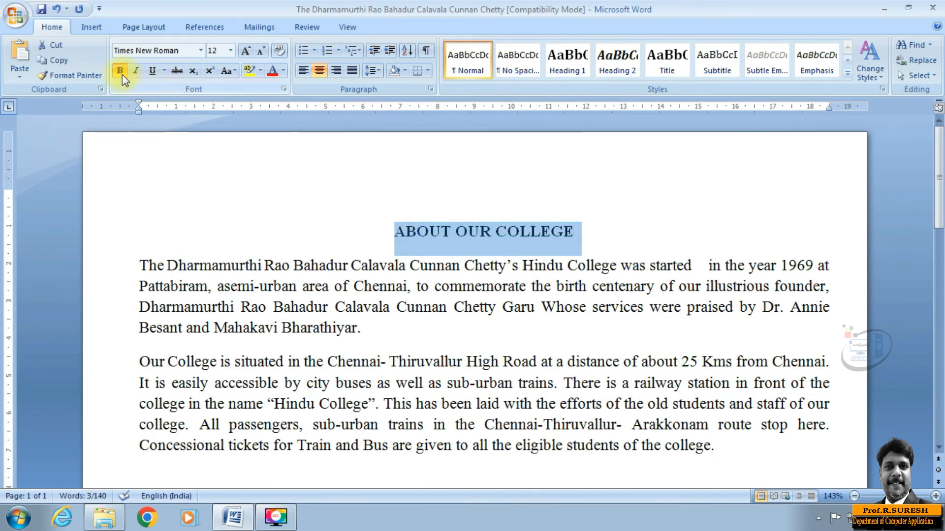
left_click(498, 249)
left_click(596, 231)
key("Return")
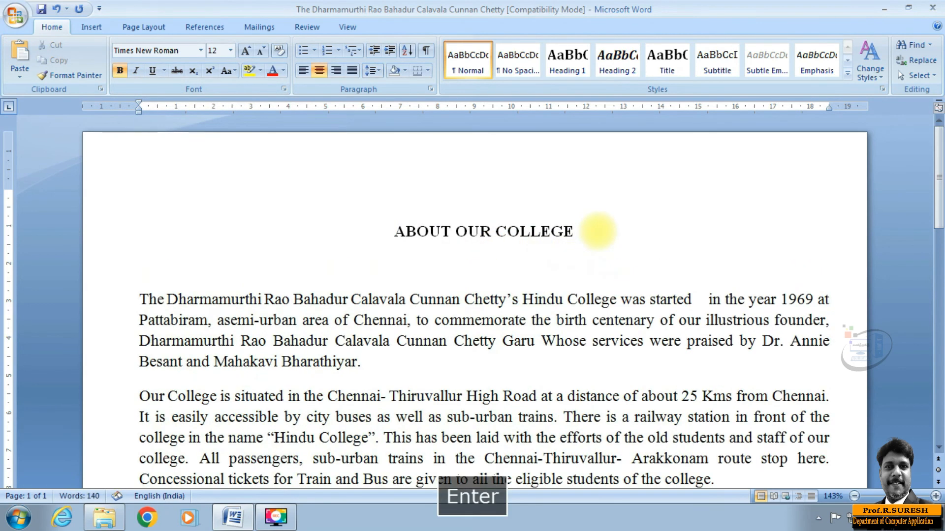
- Underline the heading "ABOUT OUR COLLEGE" with a single line
left_click_drag(585, 232, 386, 229)
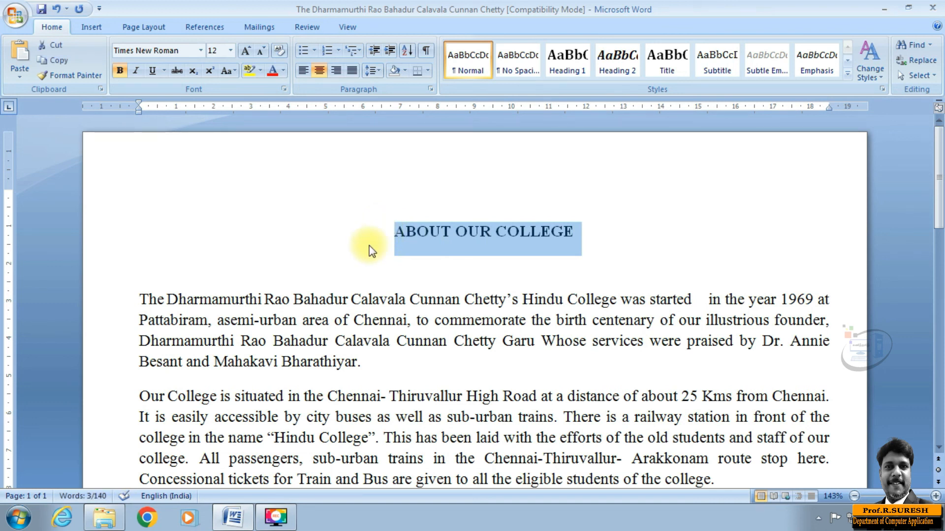
key("ctrl+u")
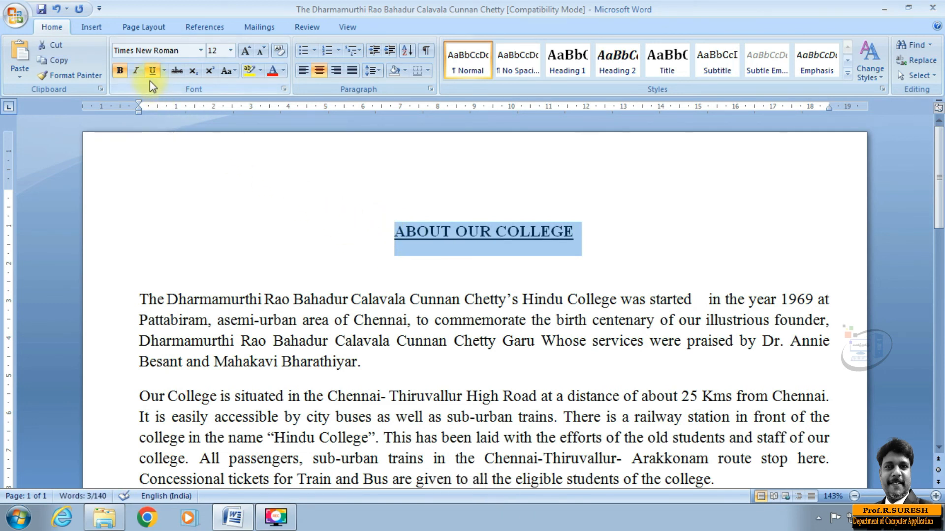
left_click(152, 74)
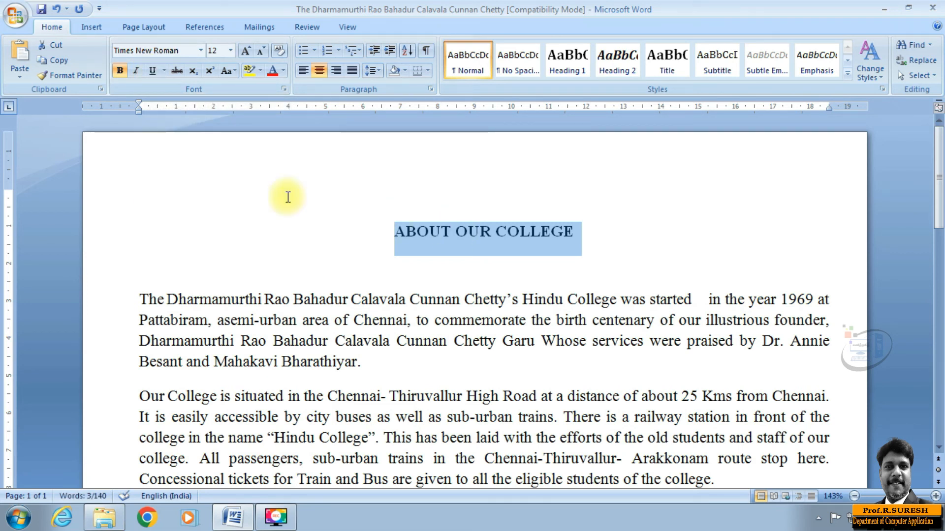
left_click(153, 71)
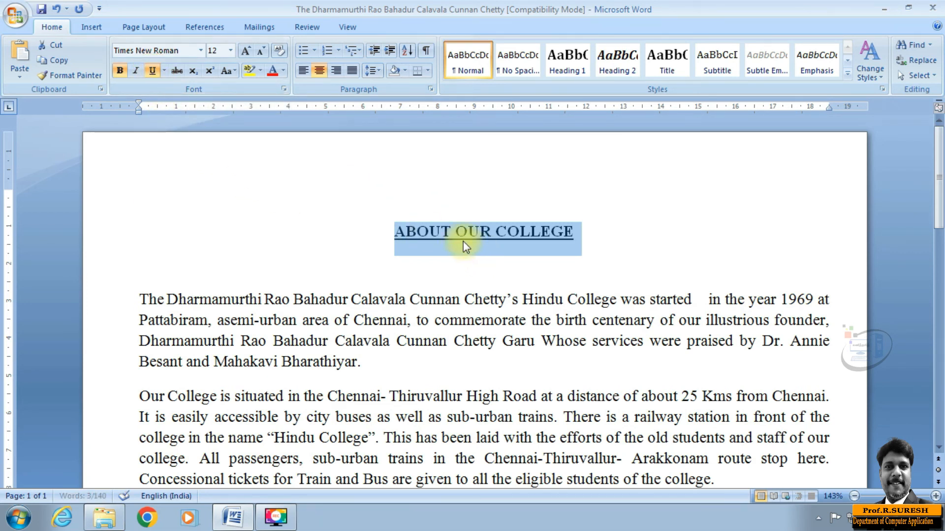
left_click(309, 213)
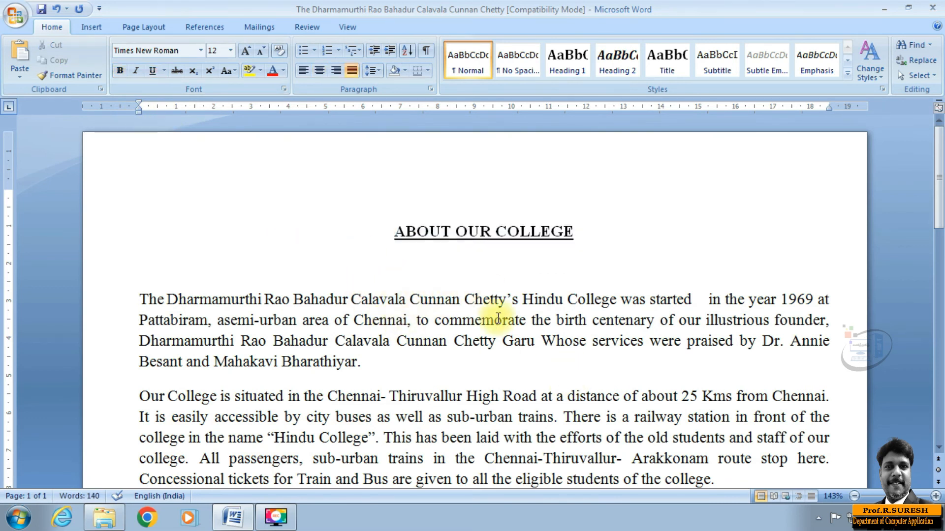
- Change the font color of the heading "ABOUT OUR COLLEGE" to the standard red
left_click_drag(391, 231, 601, 230)
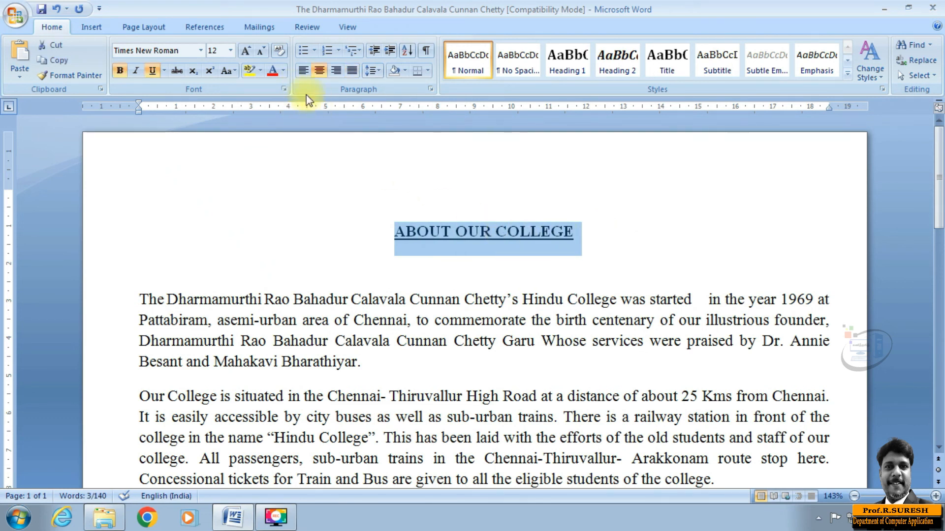
left_click(283, 73)
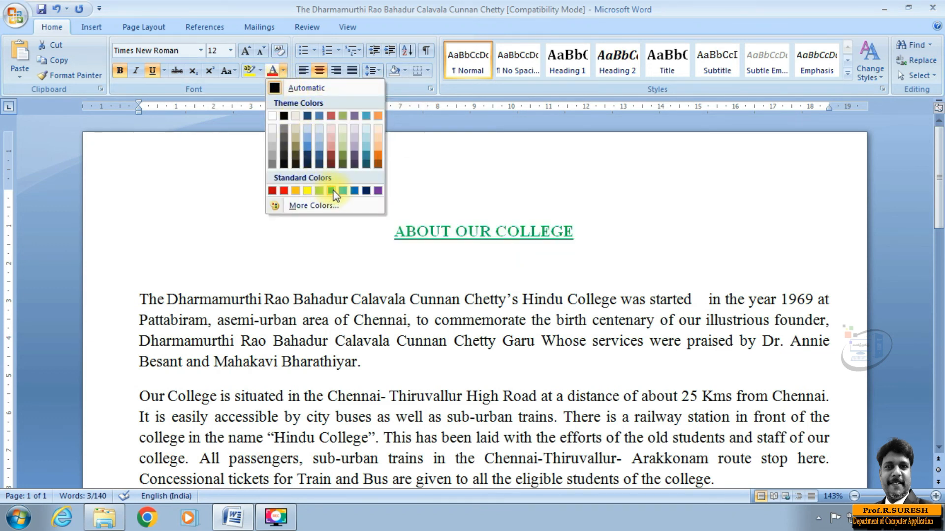
left_click(284, 191)
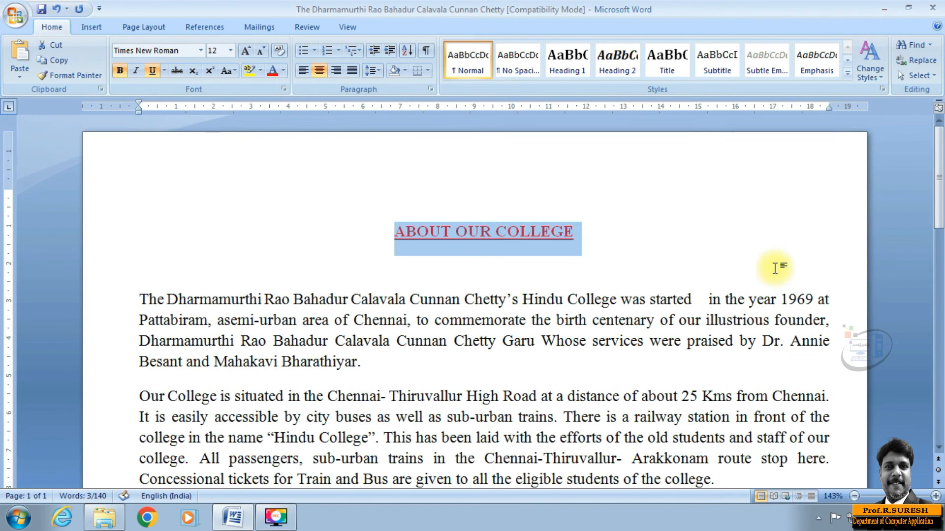
left_click(658, 251)
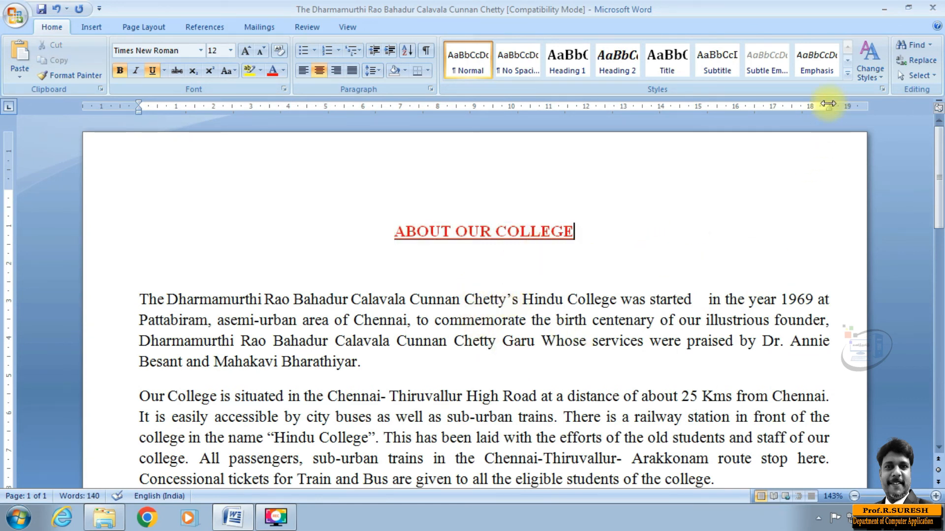
- Widen the right page margin by about 0.25 cm and slightly adjust the top and bottom margins, moving the text up about 0.5 cm
left_click_drag(826, 103, 819, 105)
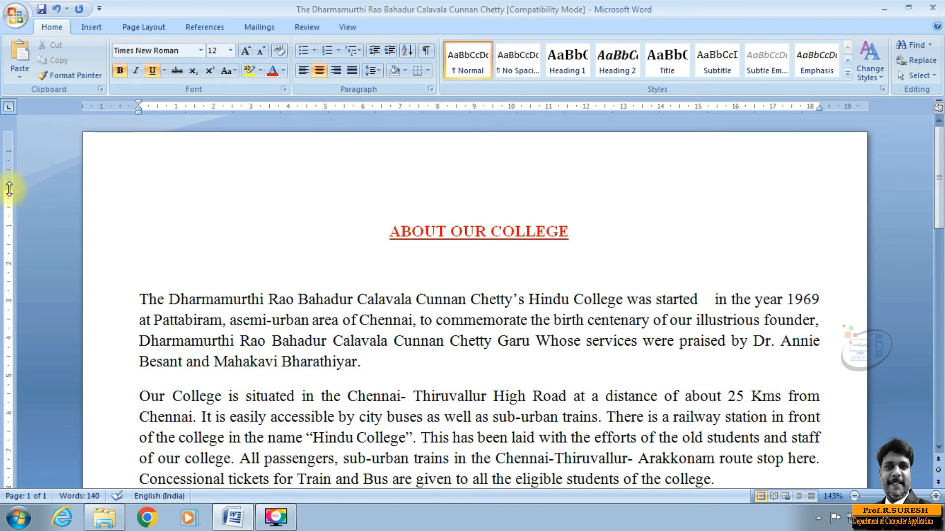
scroll(90, 238, "down", 10)
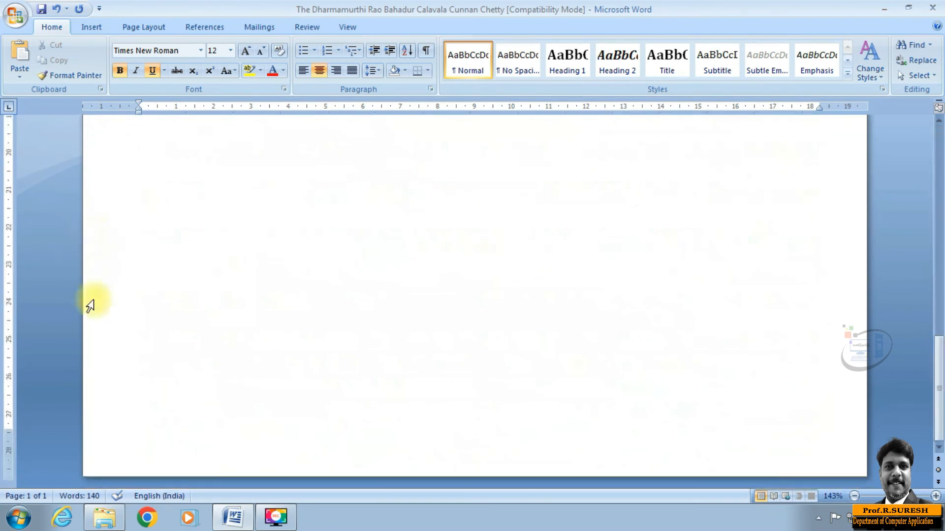
left_click_drag(5, 431, 5, 430)
scroll(308, 384, "up", 2)
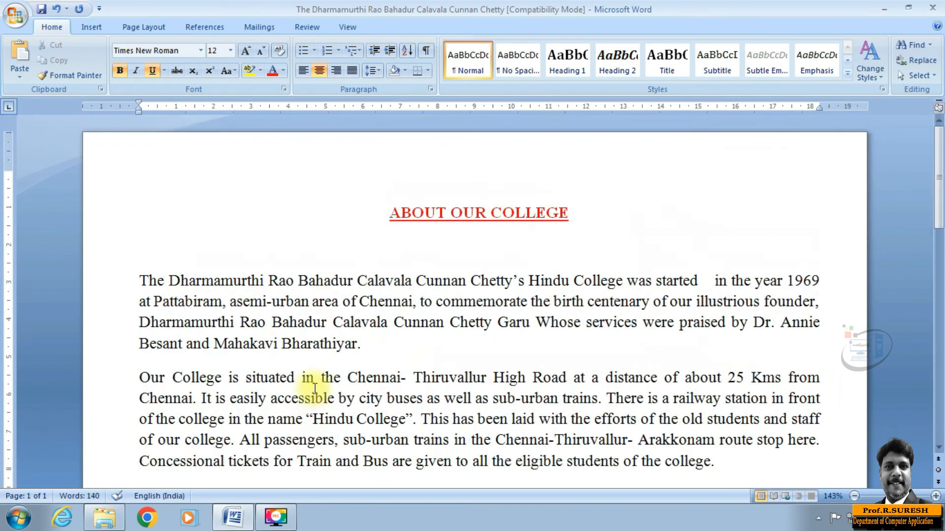